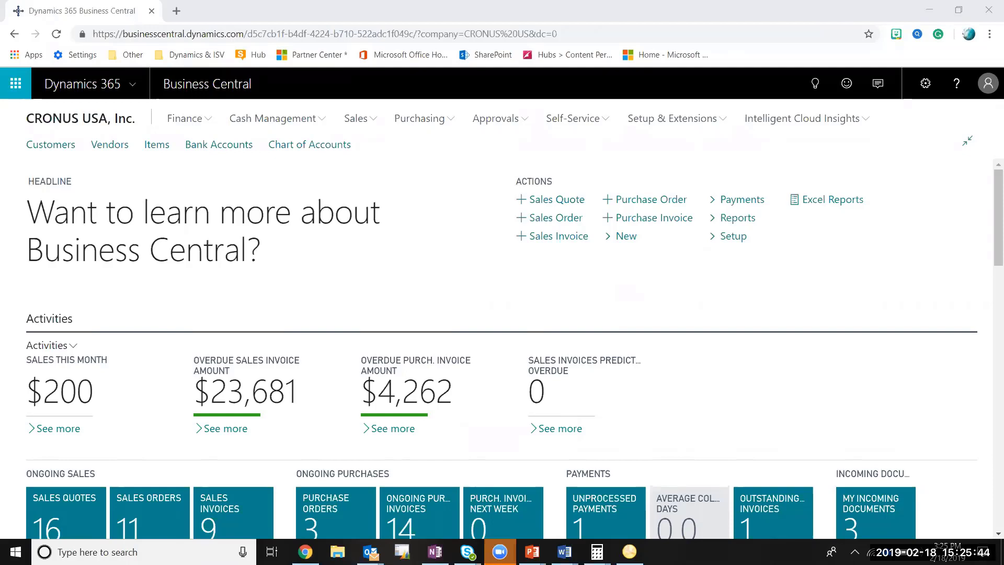
Show the CRONUS USA home page in full screen and scroll down to the Start tiles.
left_click(194, 456)
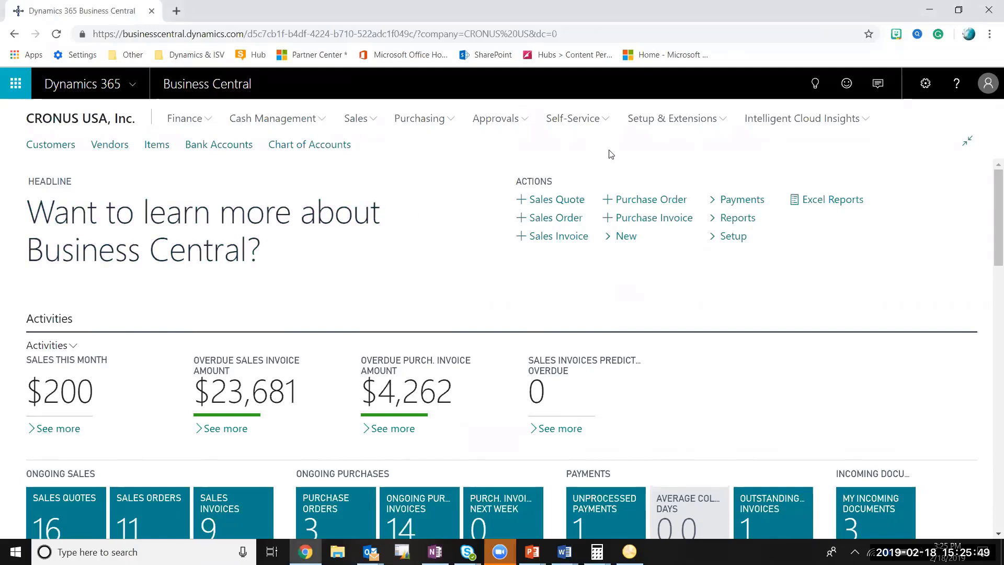
key("F11")
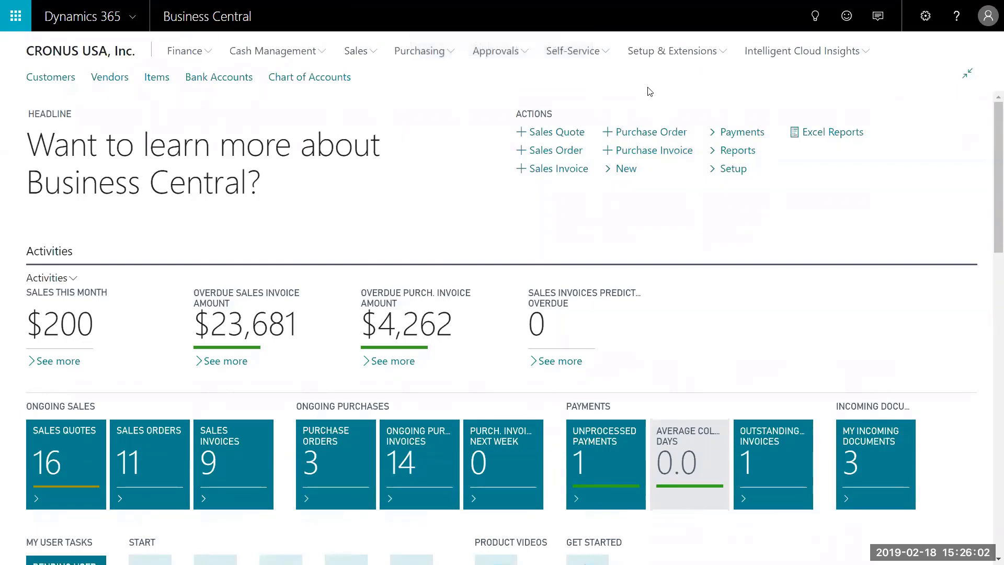
left_click(378, 54)
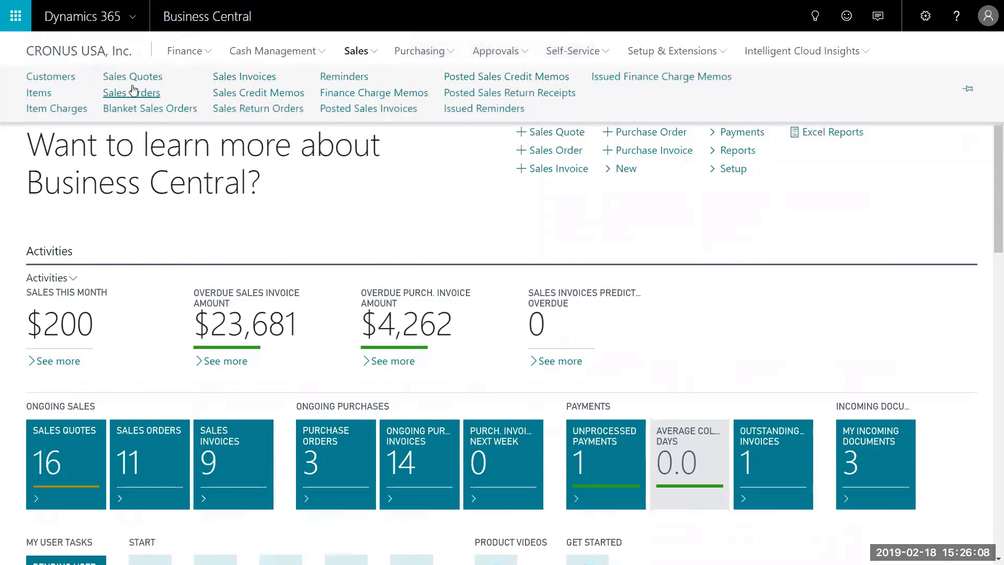
left_click(464, 207)
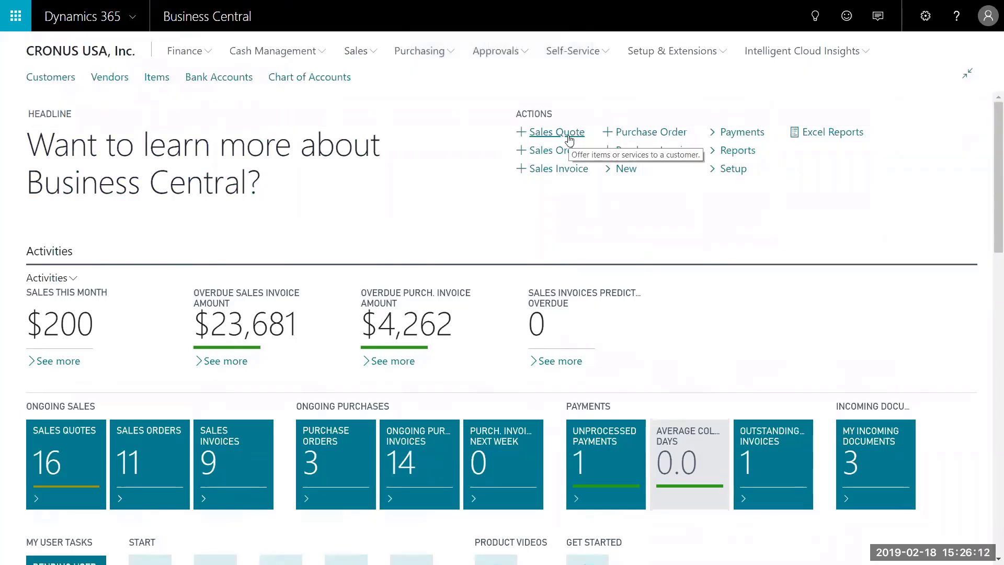
scroll(416, 183, "down", 3)
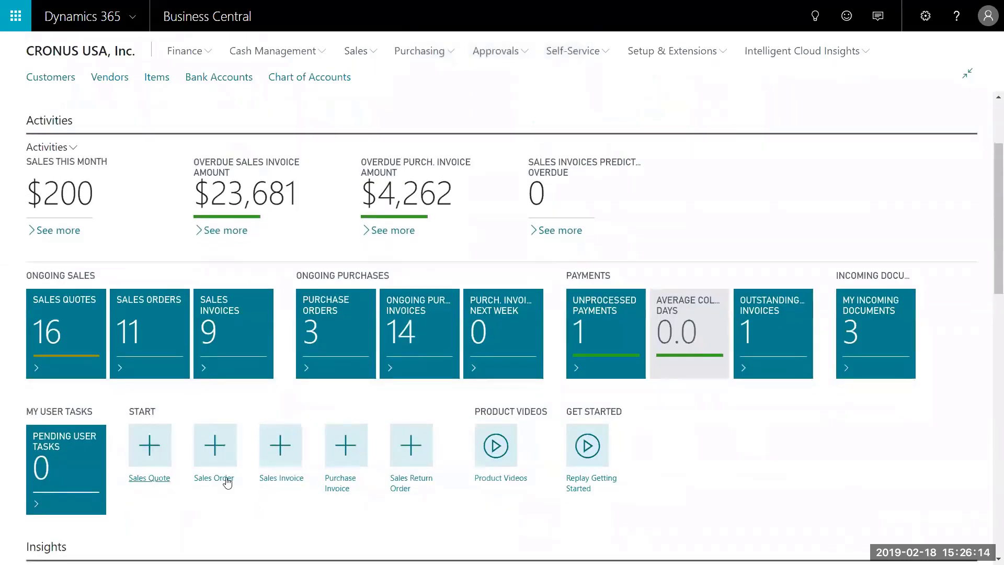
Create new sales quote 1026 with Progressive Home Furnishings as the customer.
left_click(137, 465)
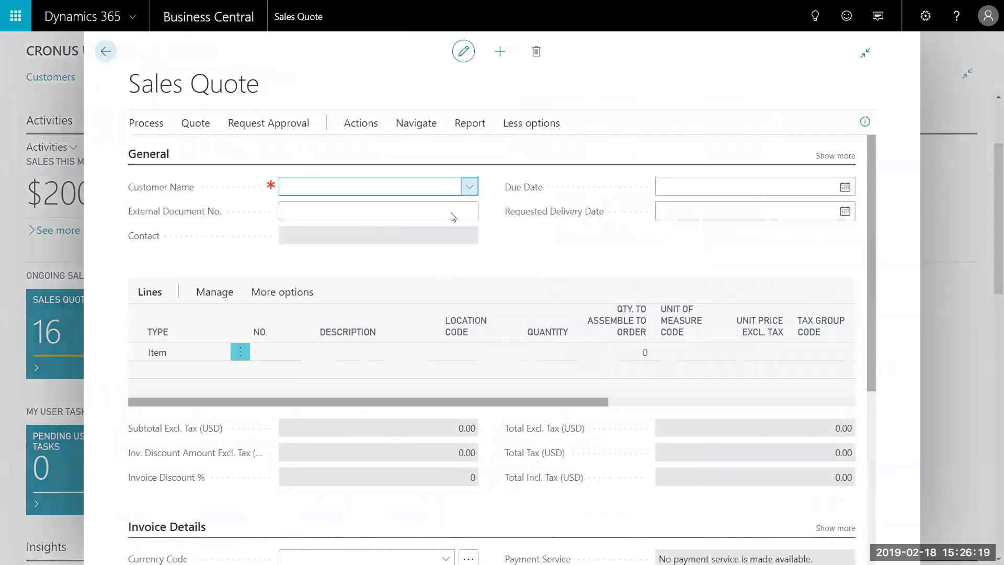
double_click(437, 261)
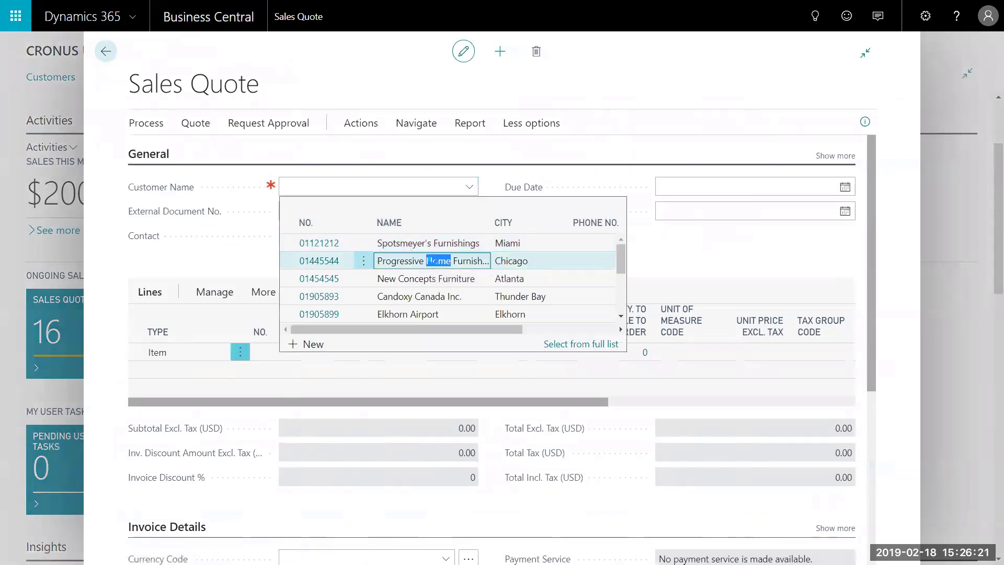
left_click(433, 260)
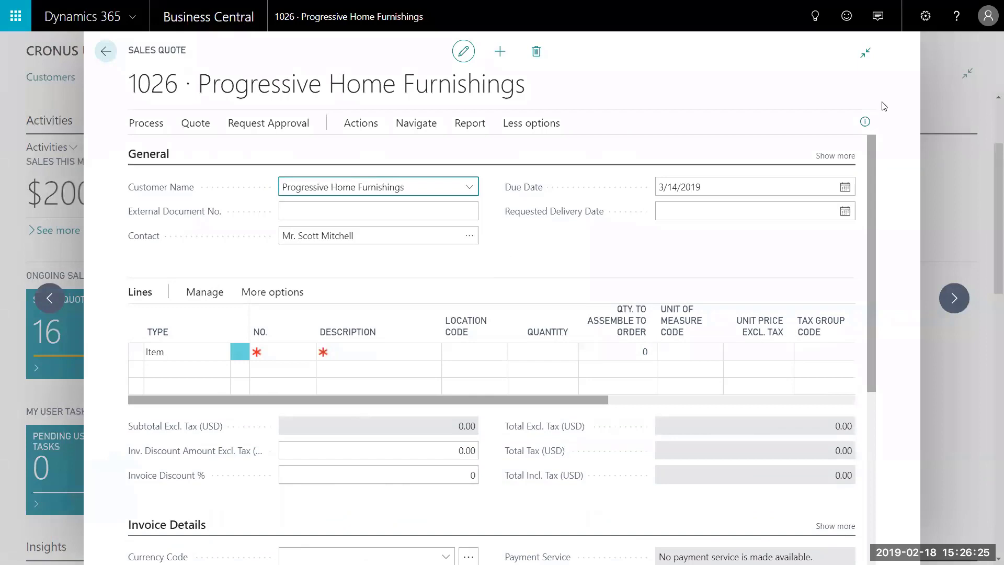
left_click(865, 126)
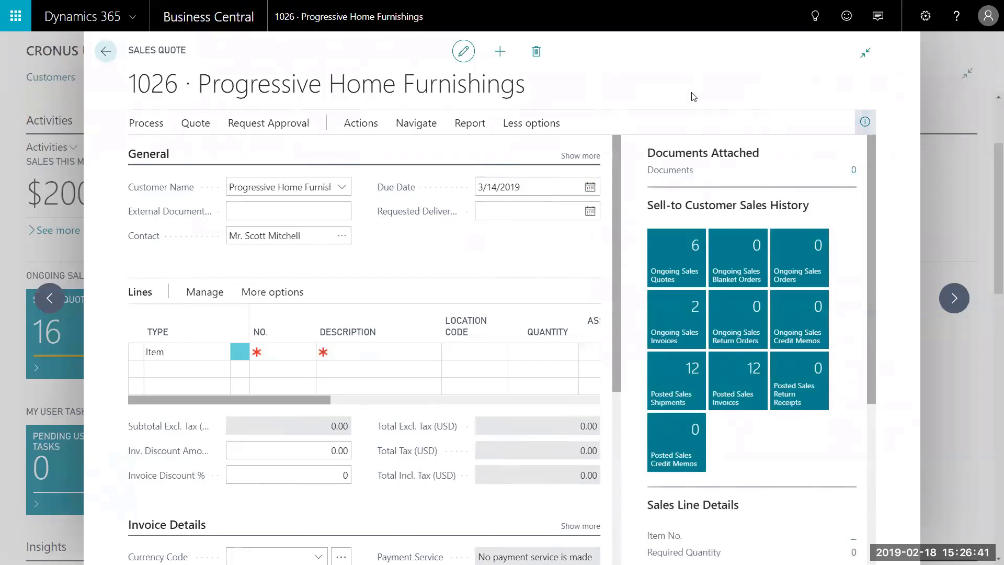
left_click(865, 122)
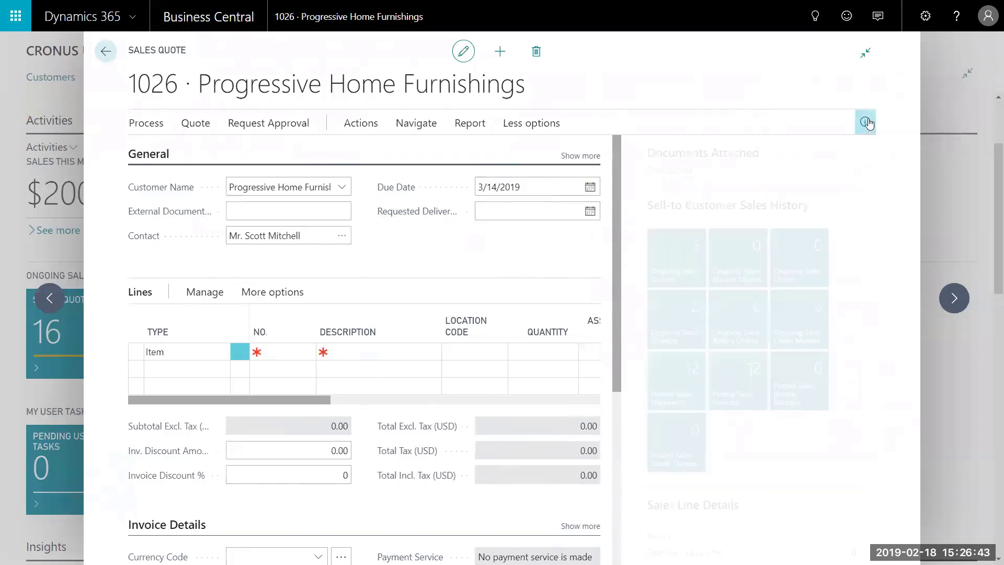
Add item 1500 Lamp at quantity 1 and 50.00, with tax group code FURNITURE.
left_click(269, 351)
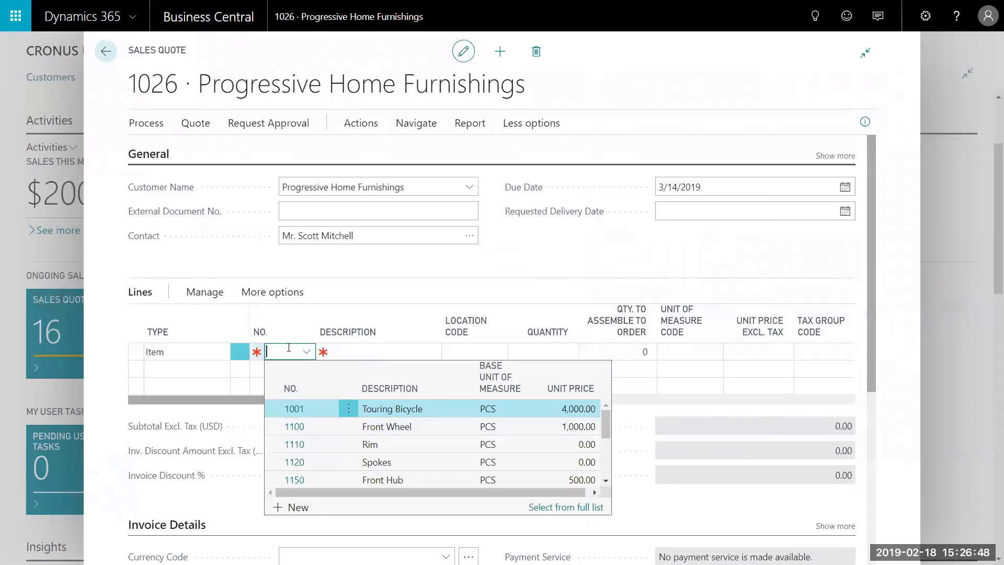
type("1500")
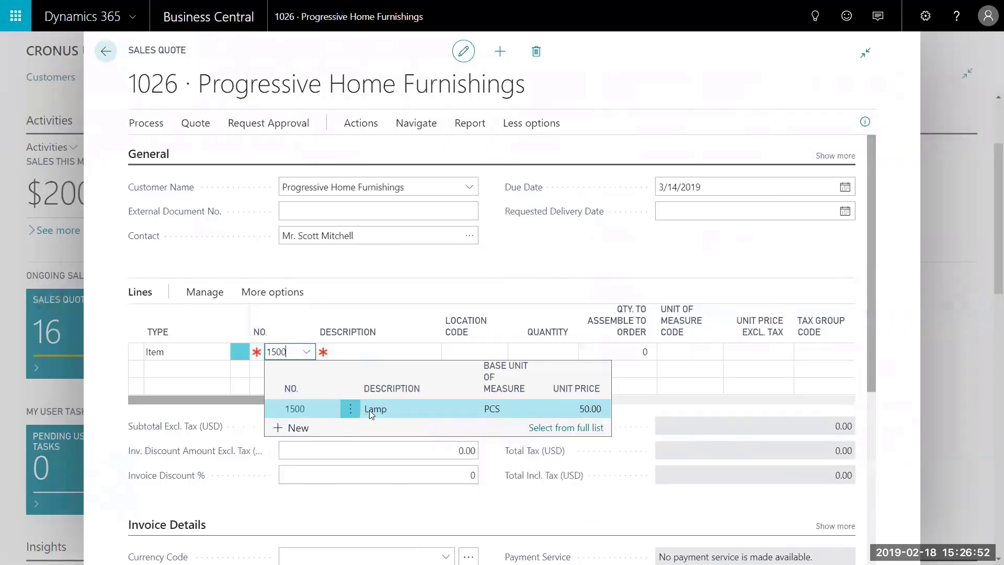
left_click(374, 408)
key("Tab")
key("Tab")
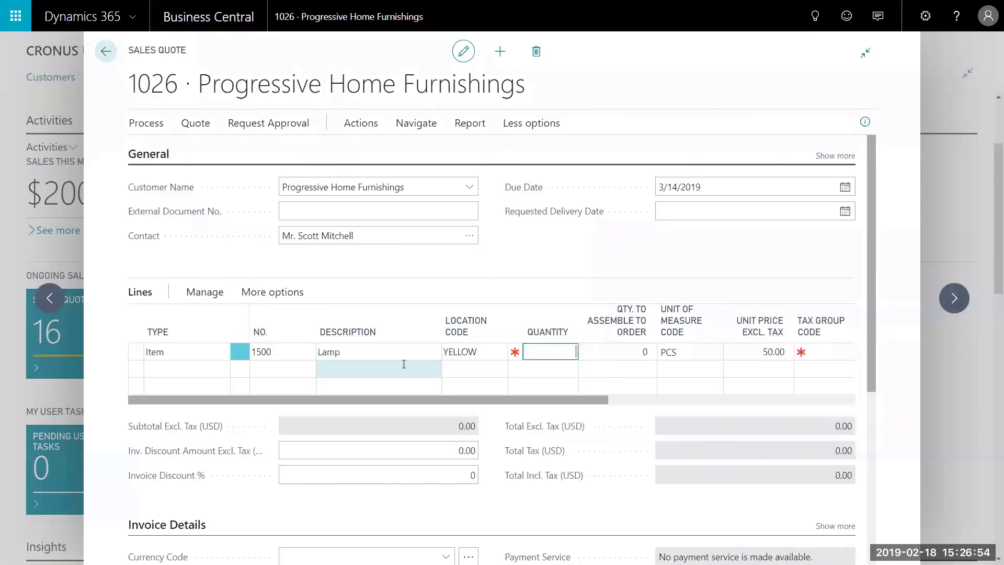
key("Tab")
key("Tab")
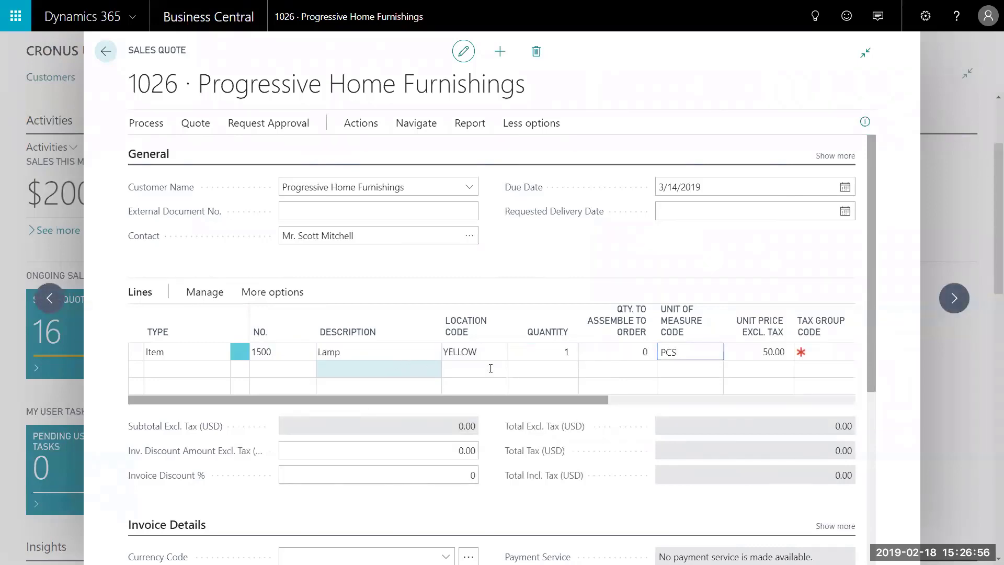
key("Tab")
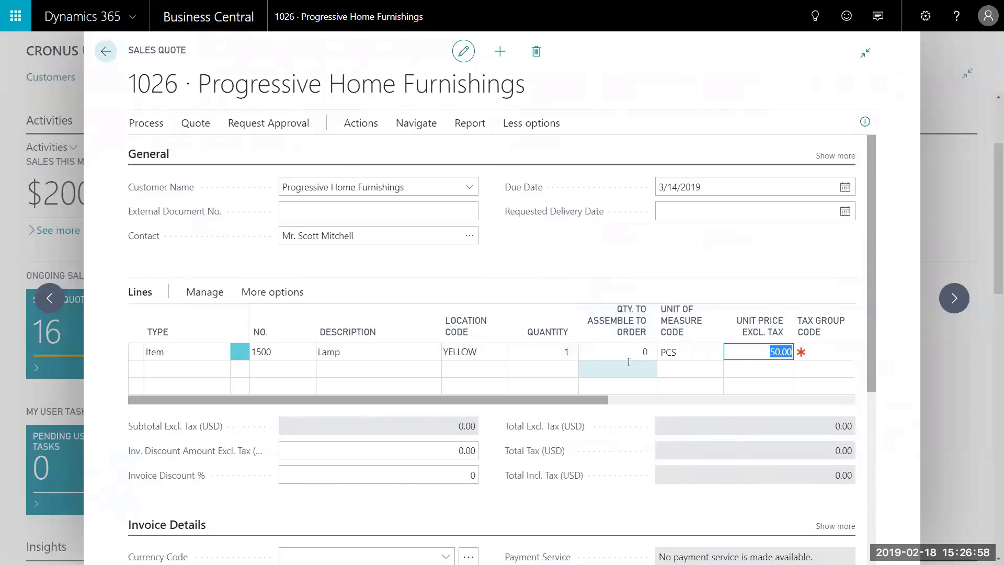
key("Tab")
type("fur")
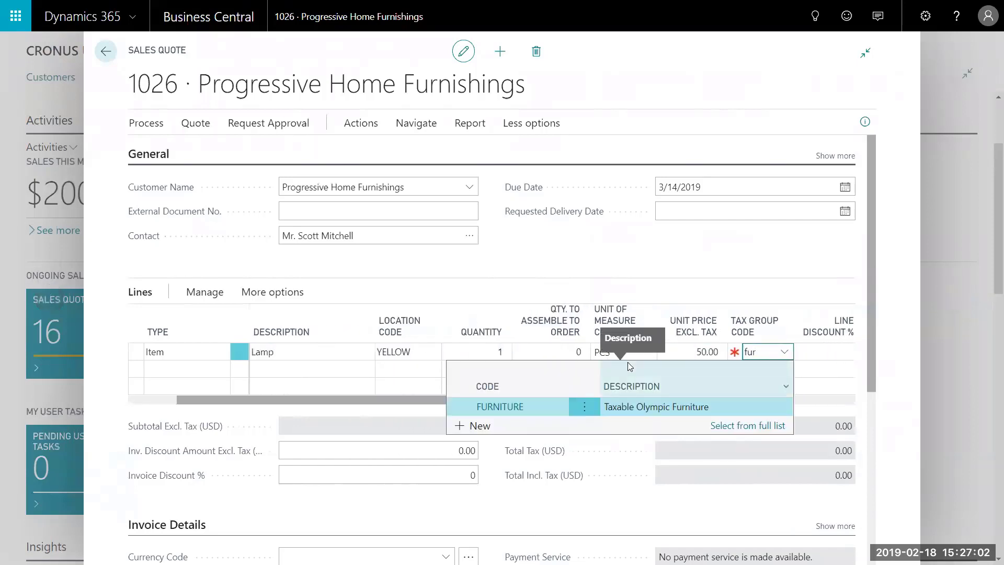
left_click(460, 408)
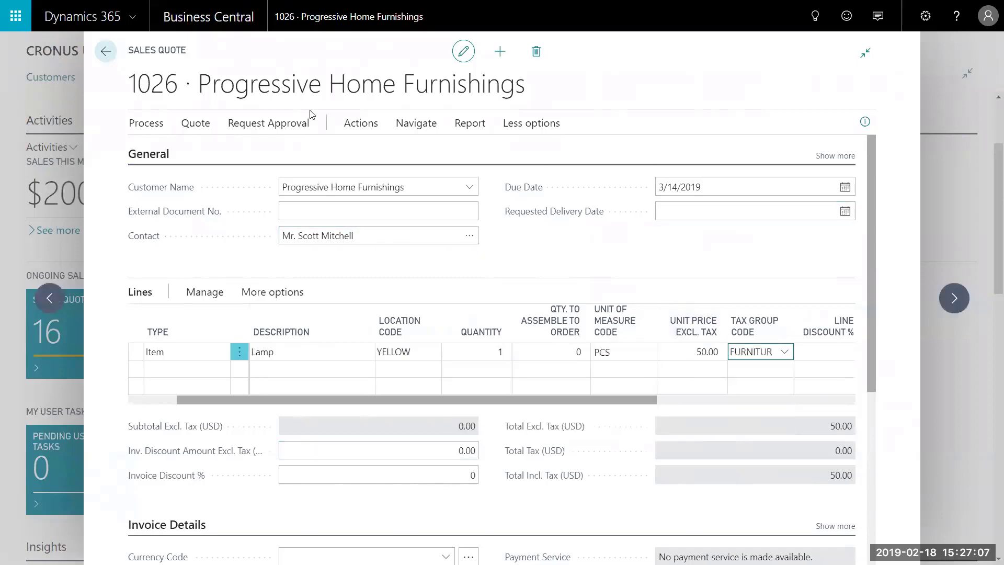
left_click(146, 123)
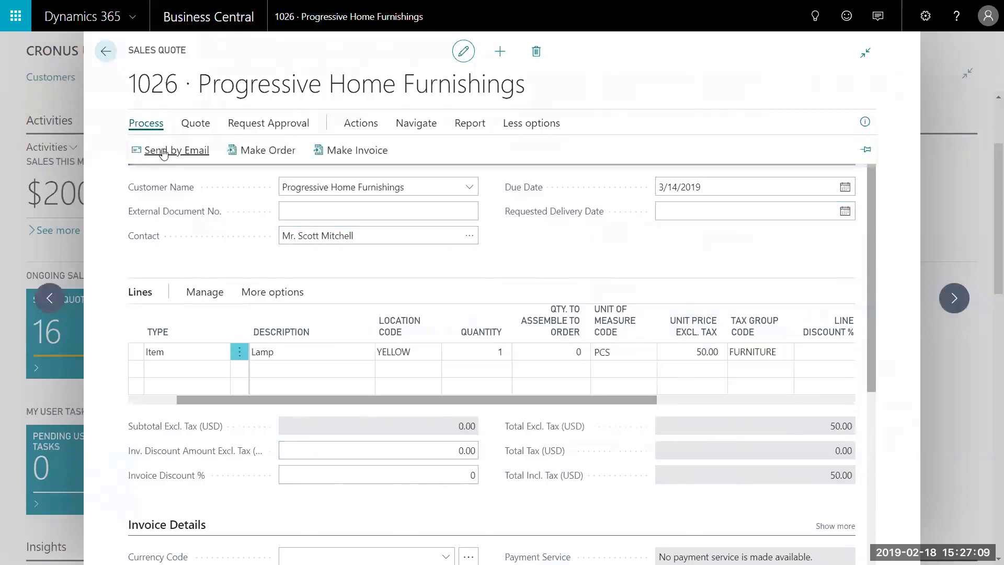
Email quote 1026 with Sales Quote 1026.pdf attached to the customer contact's e-mail address.
left_click(162, 152)
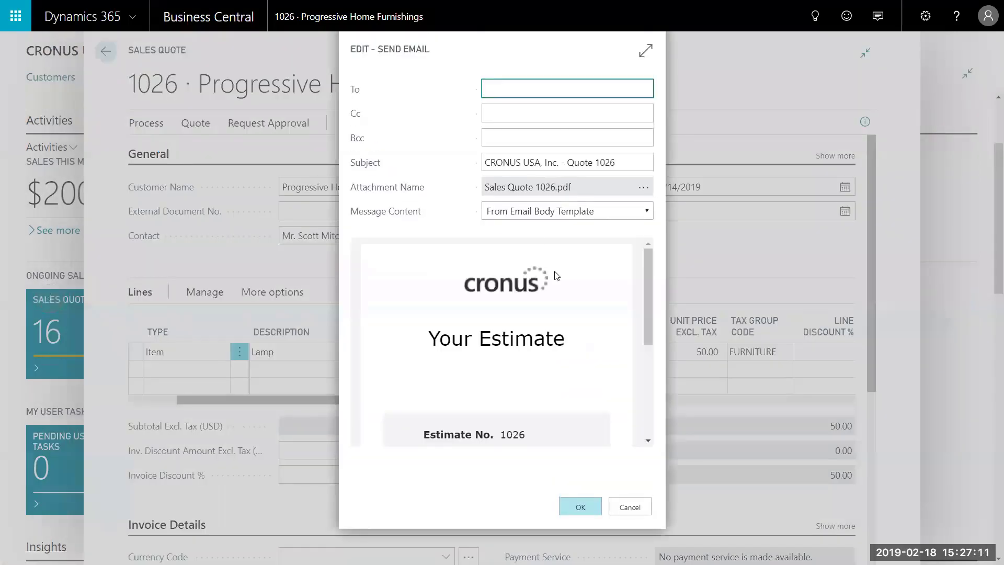
left_click_drag(650, 276, 644, 270)
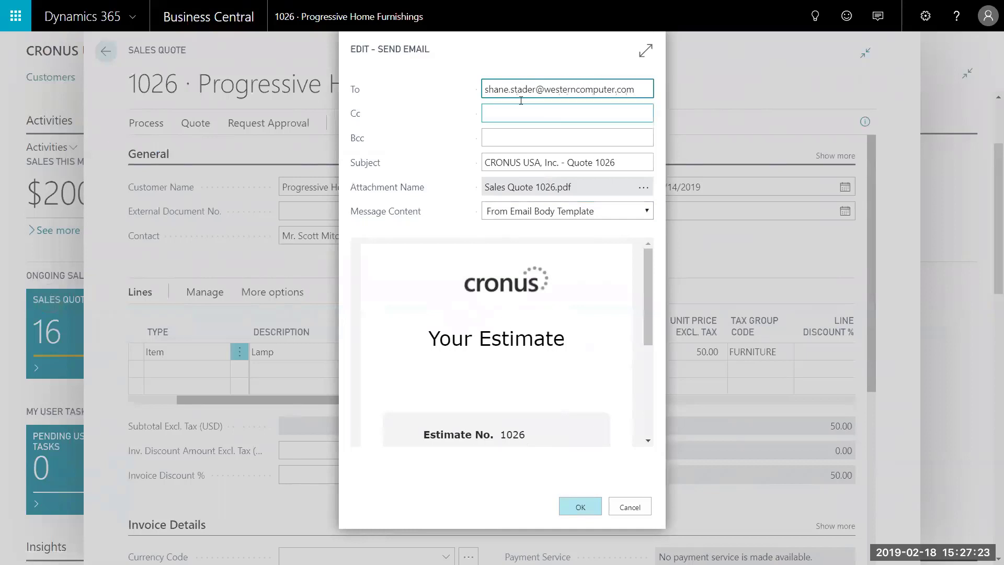
left_click(577, 502)
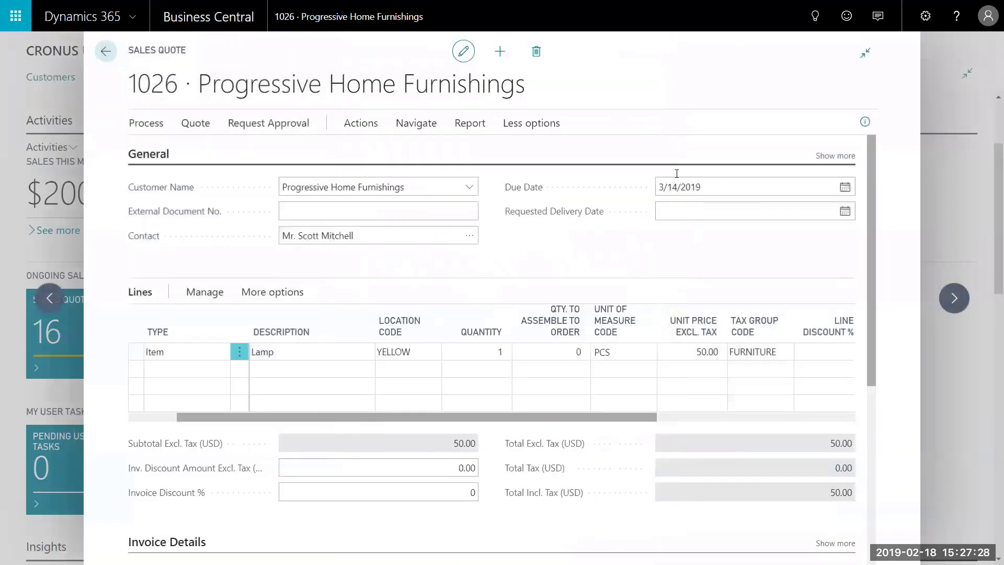
From the Sales Quotes list, make quote 1026 into invoice 1019 and open it.
left_click(106, 51)
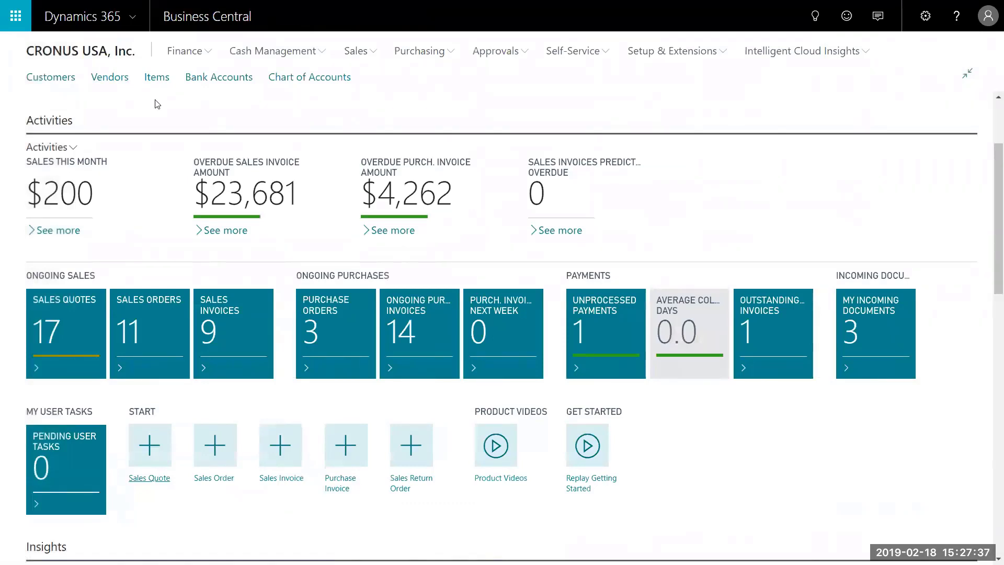
left_click(89, 318)
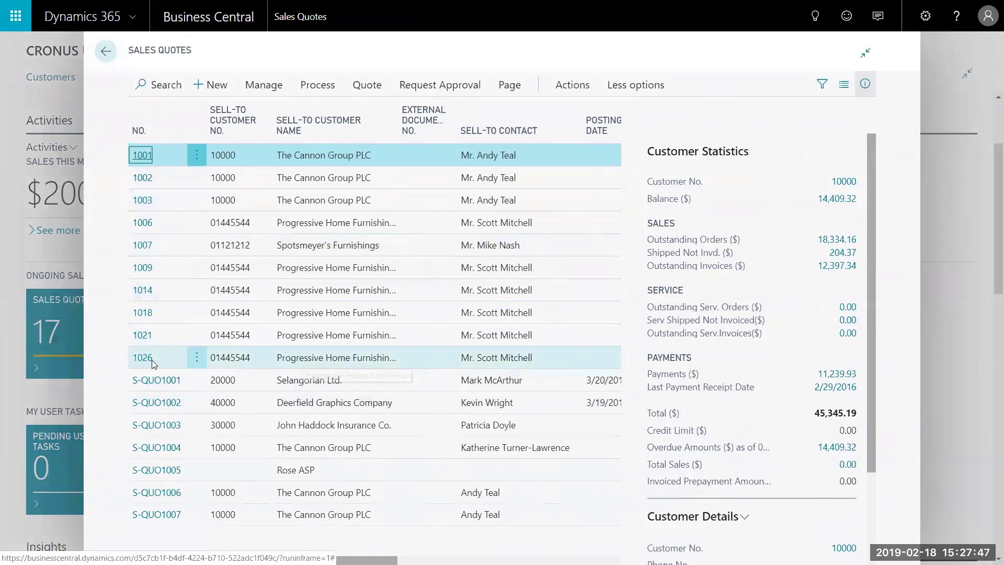
left_click(196, 358)
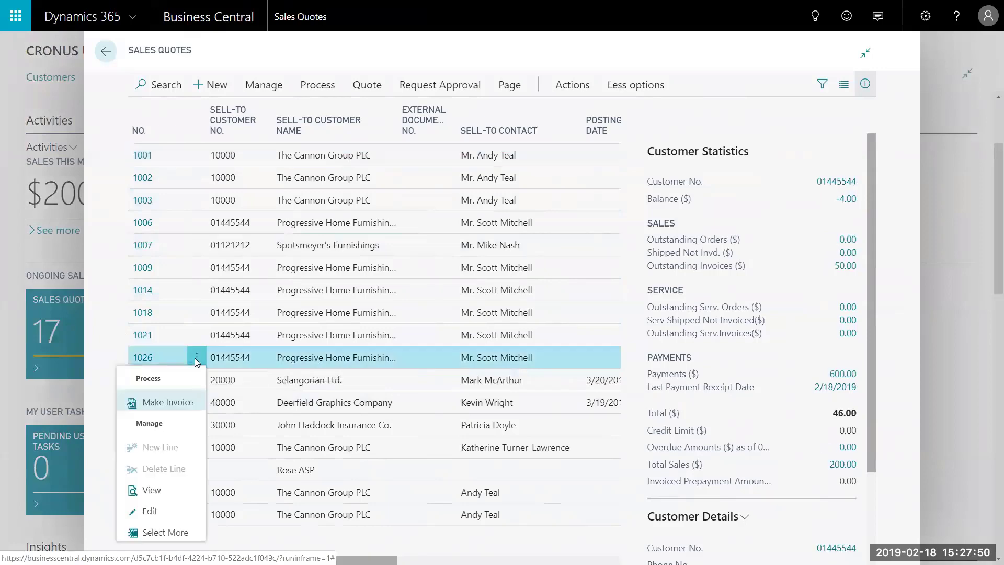
left_click(168, 402)
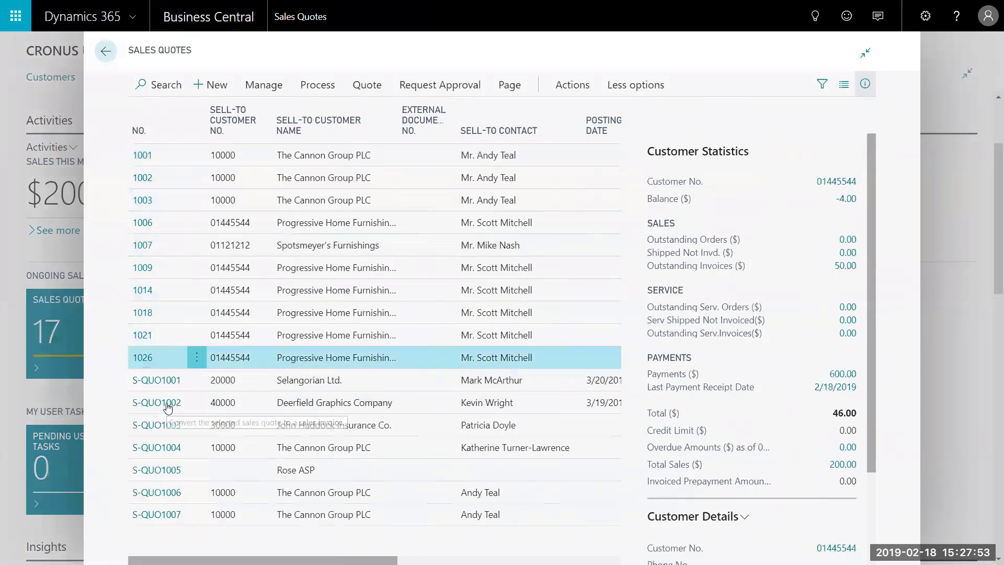
left_click(589, 330)
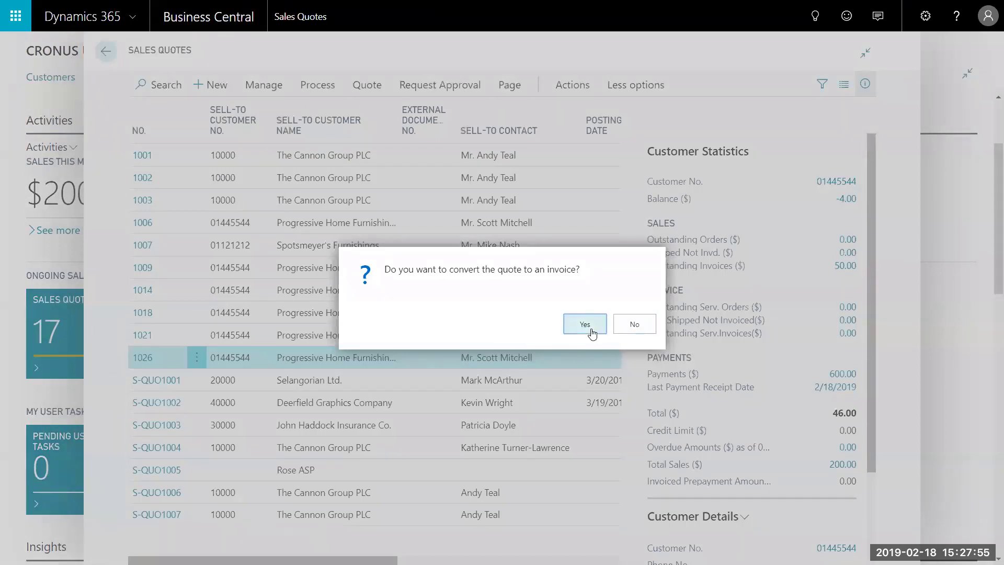
left_click(591, 331)
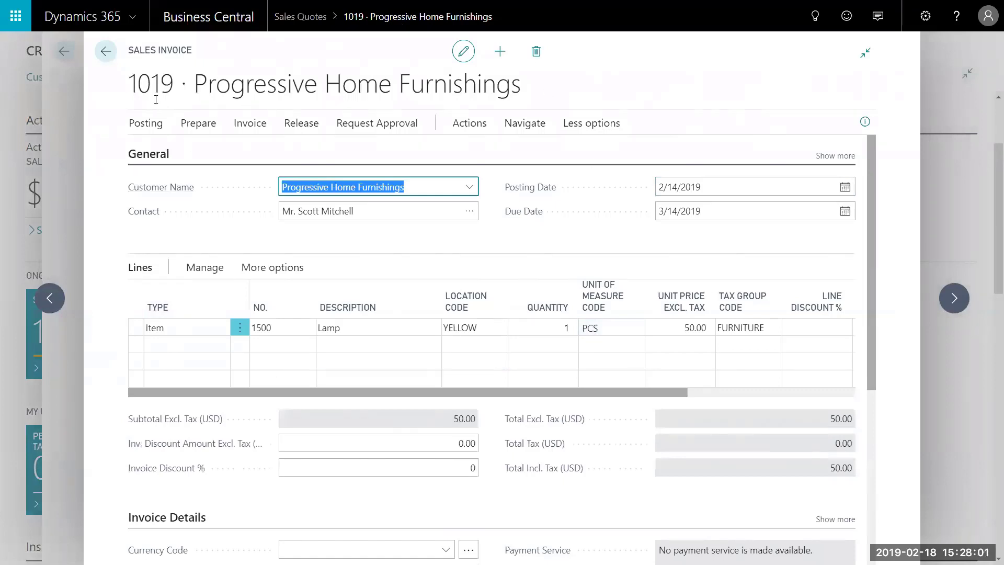
Post invoice 1019, creating posted sales invoice 103045.
left_click(154, 123)
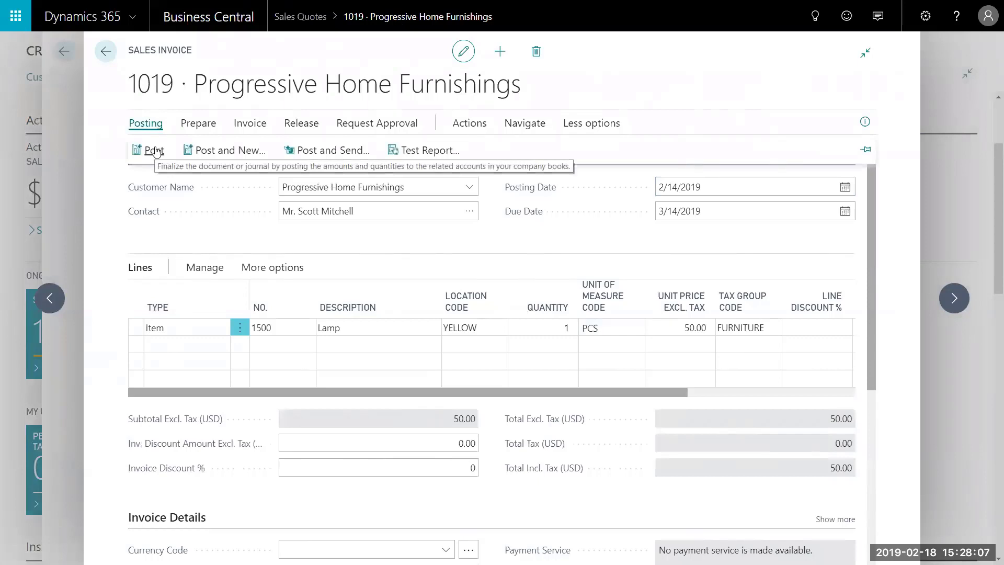
left_click(154, 151)
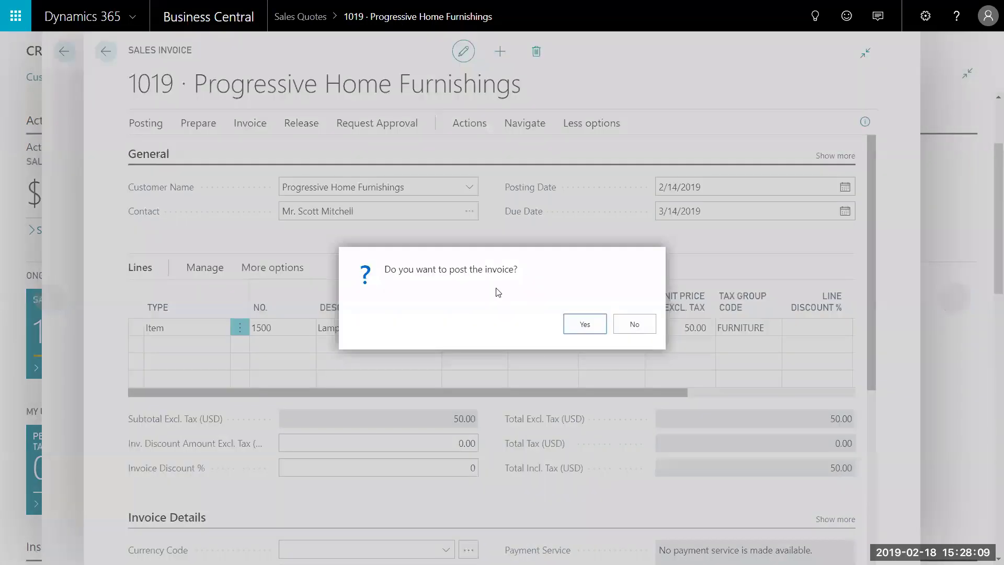
left_click(581, 321)
left_click(595, 348)
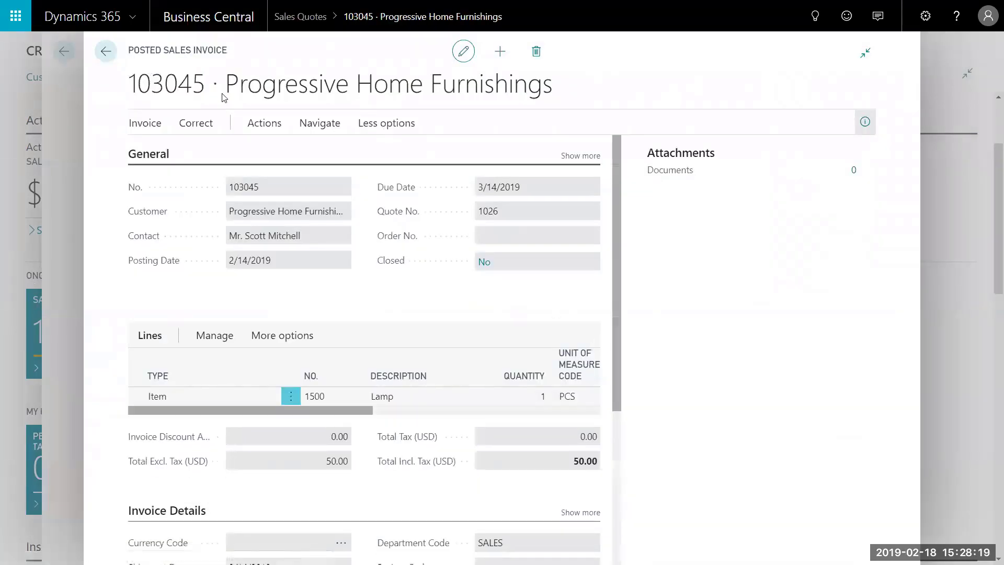
Close the posted invoice and the Sales Quotes list to reach the home dashboard.
left_click(865, 120)
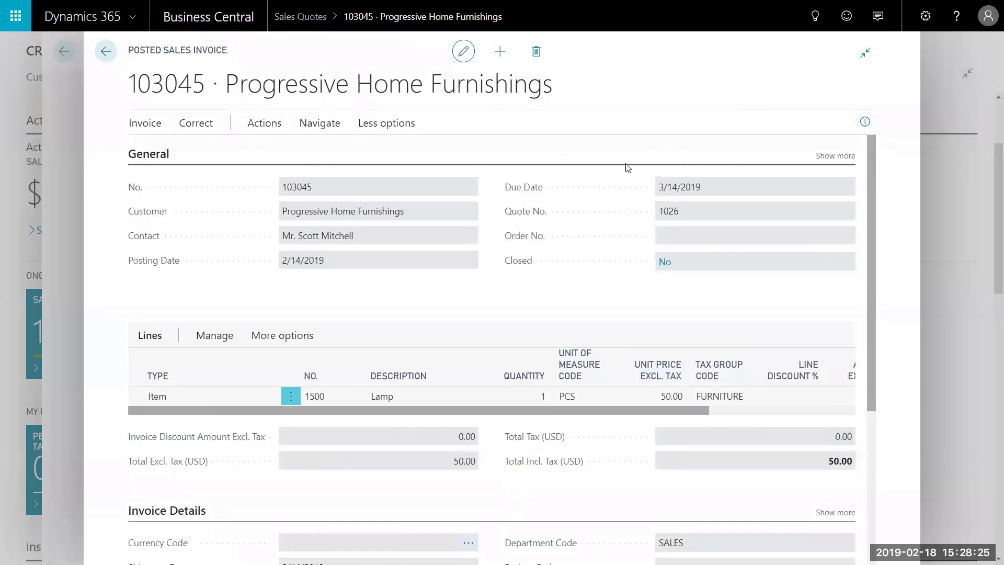
left_click(106, 52)
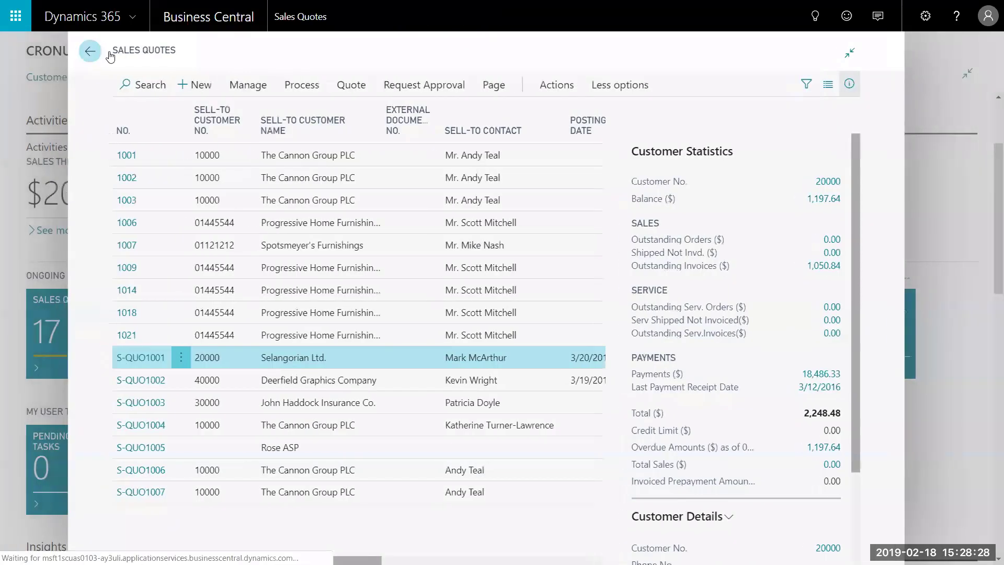
left_click(106, 53)
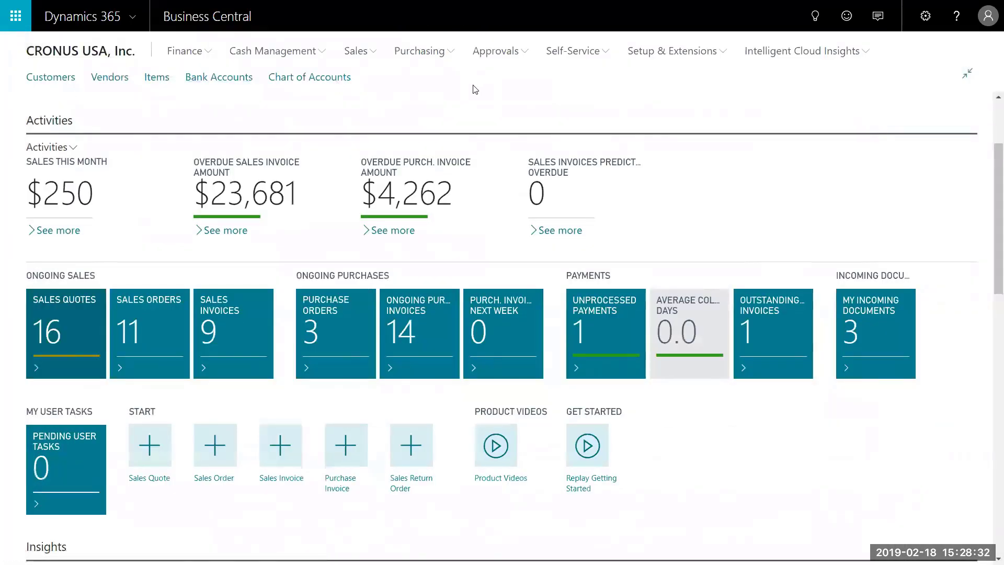
Open the GENERAL batch from the Cash Receipt Journals list for editing.
left_click(320, 52)
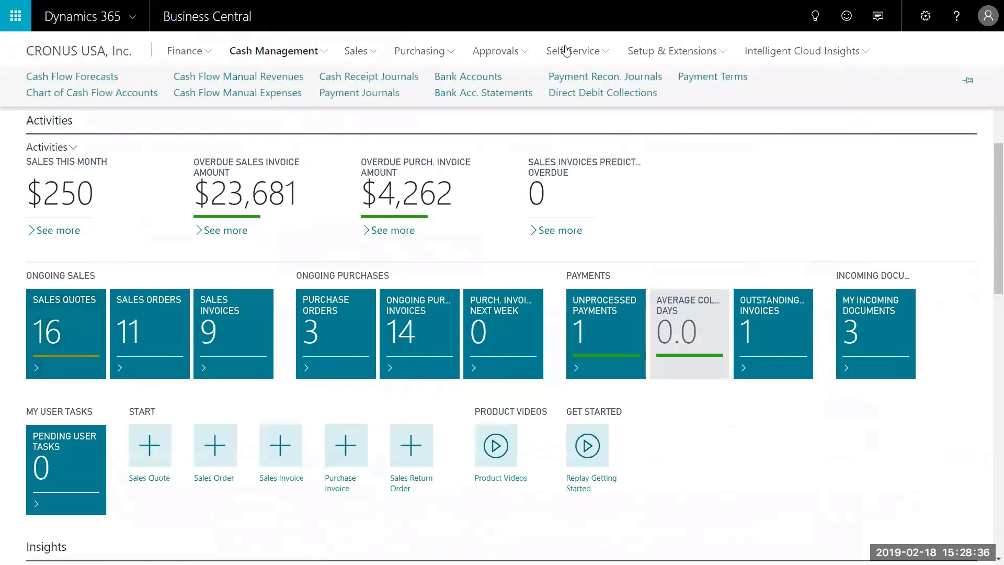
left_click(359, 77)
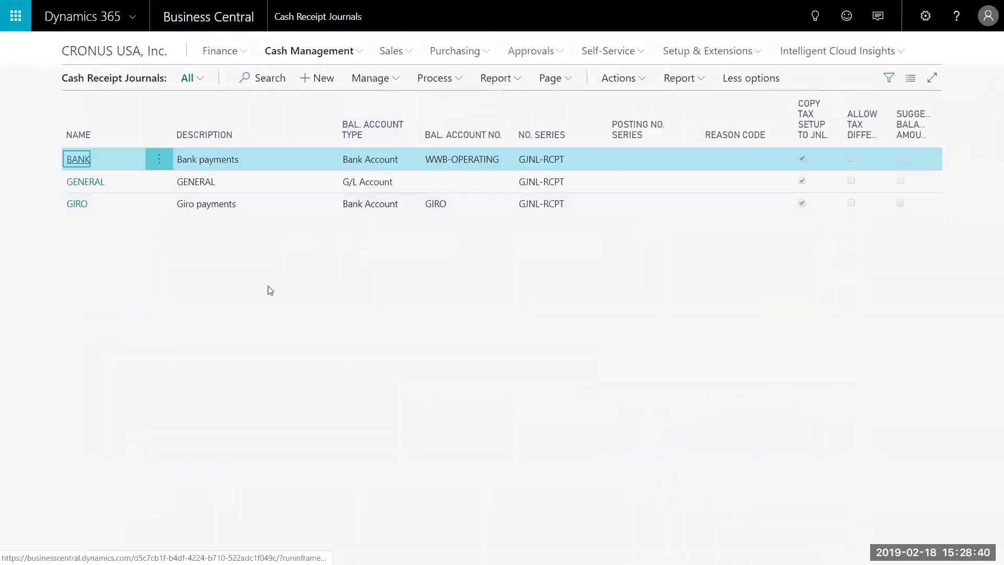
left_click(156, 181)
left_click(133, 205)
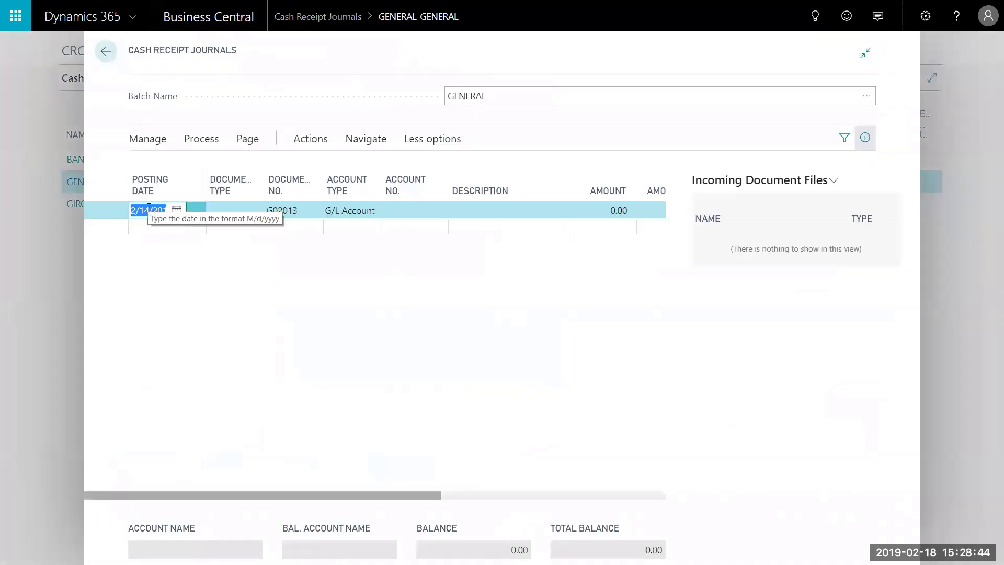
Make line G02013 a Payment dated today from customer Progressive Home Furnishings.
type("t")
key("Tab")
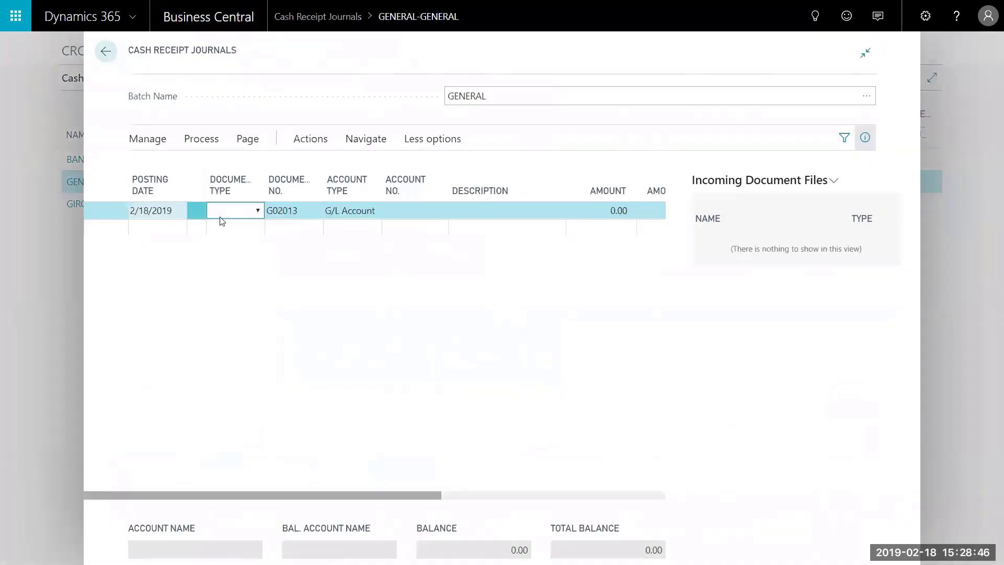
left_click(256, 211)
left_click(246, 235)
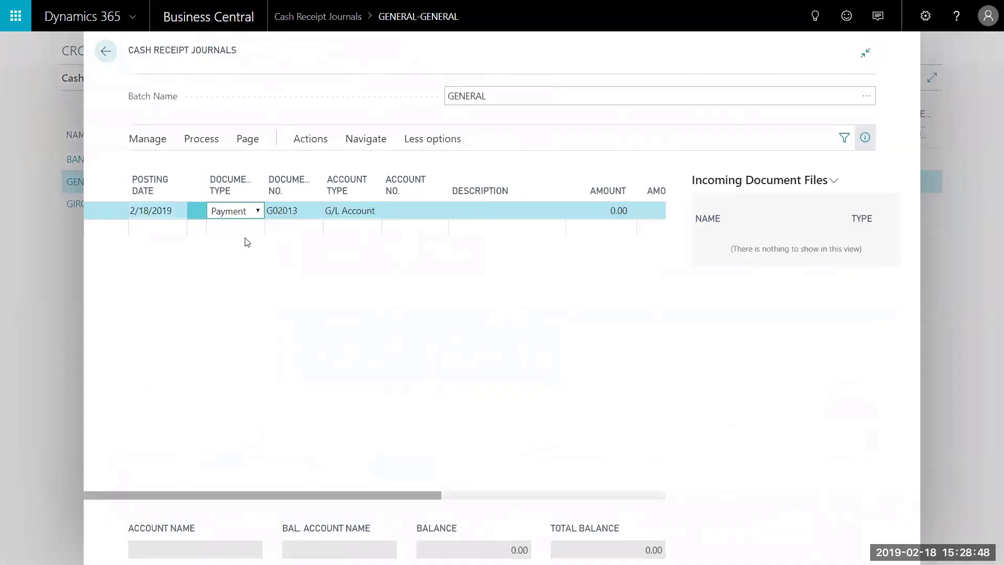
left_click(413, 210)
left_click(438, 211)
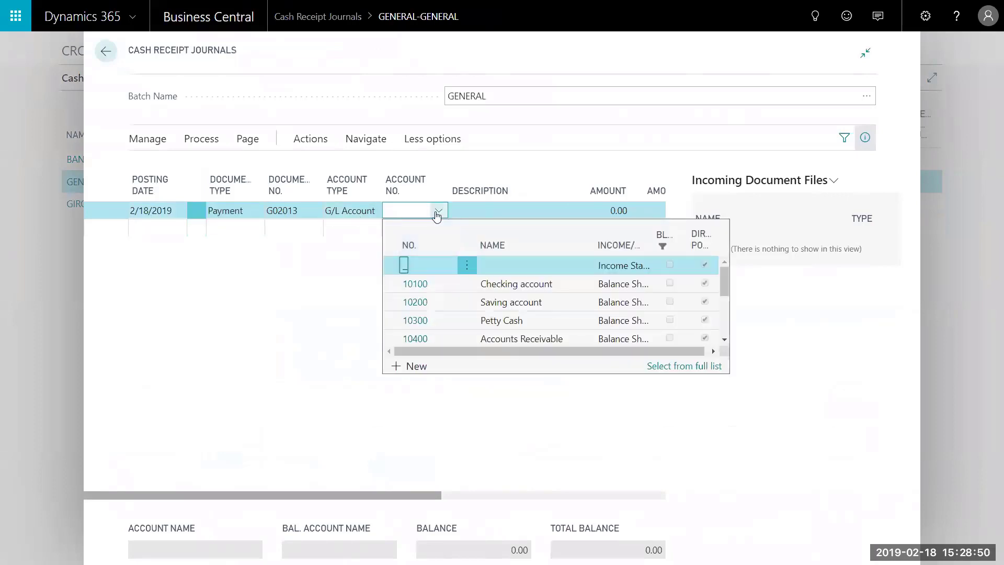
left_click(350, 209)
left_click(347, 238)
left_click(438, 210)
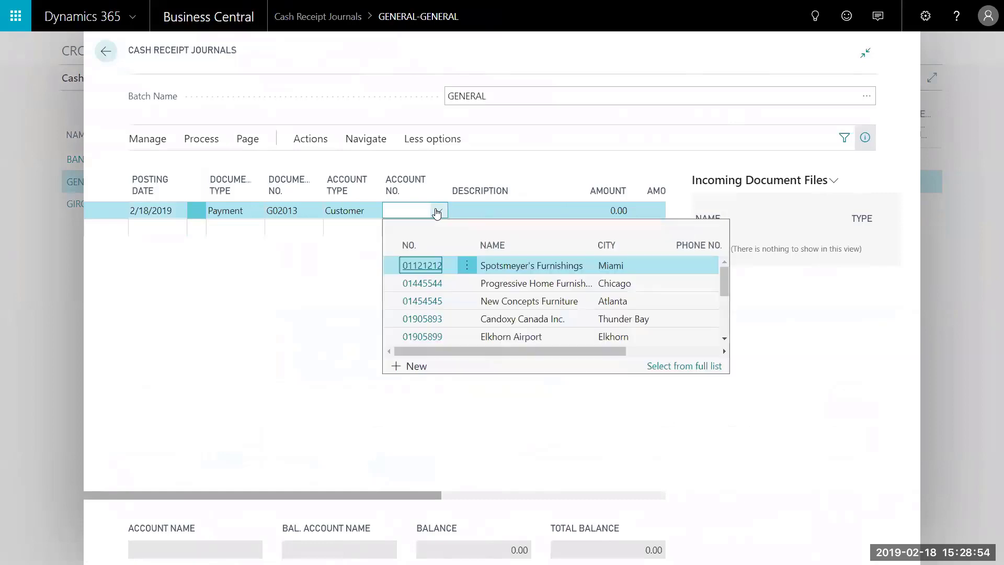
left_click(422, 283)
Enter amount -50.00 and balancing account 10100 Checking account.
left_click(601, 211)
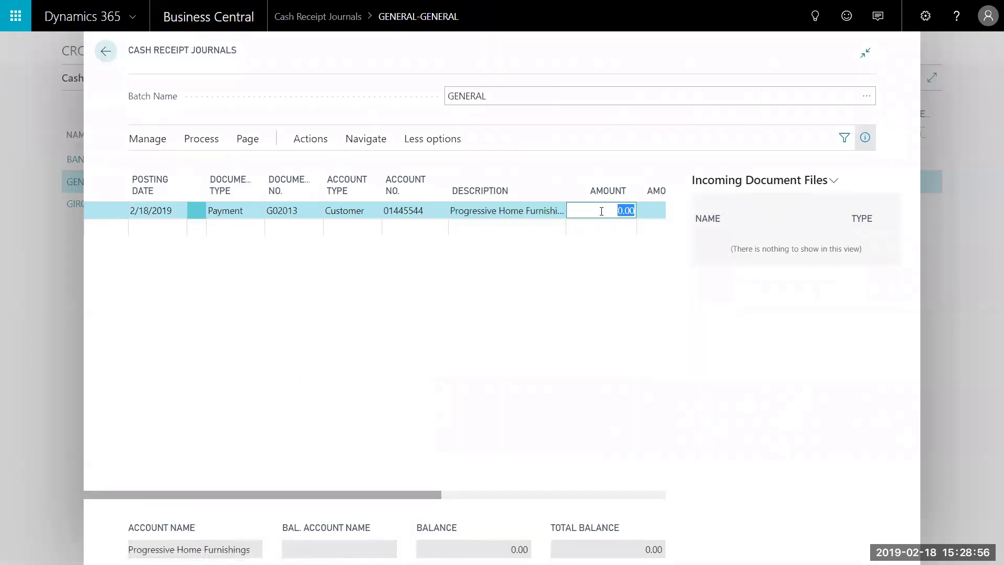
type("-5")
key("Tab")
key("Tab")
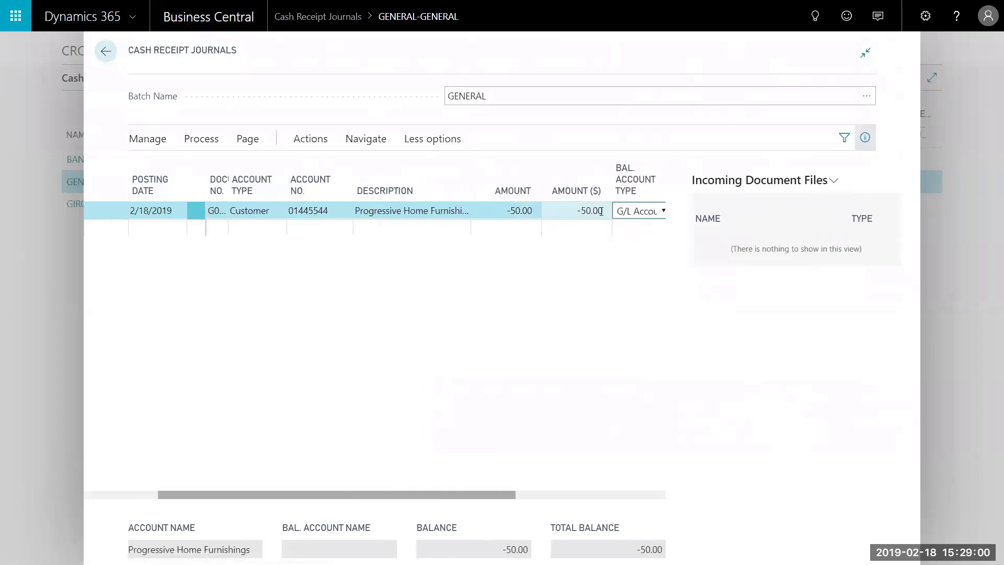
key("Tab")
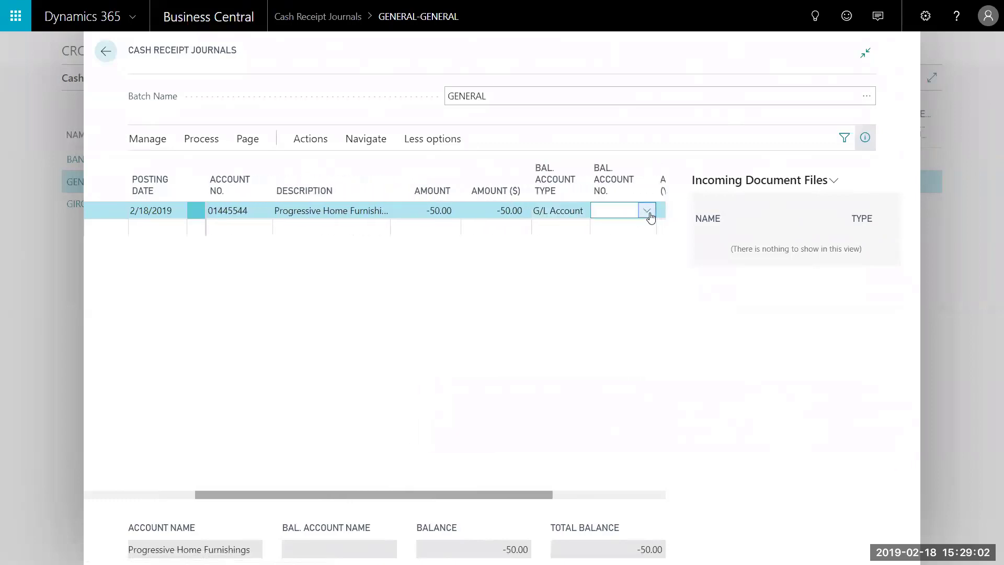
left_click(648, 211)
left_click(713, 284)
key("Tab")
key("Tab")
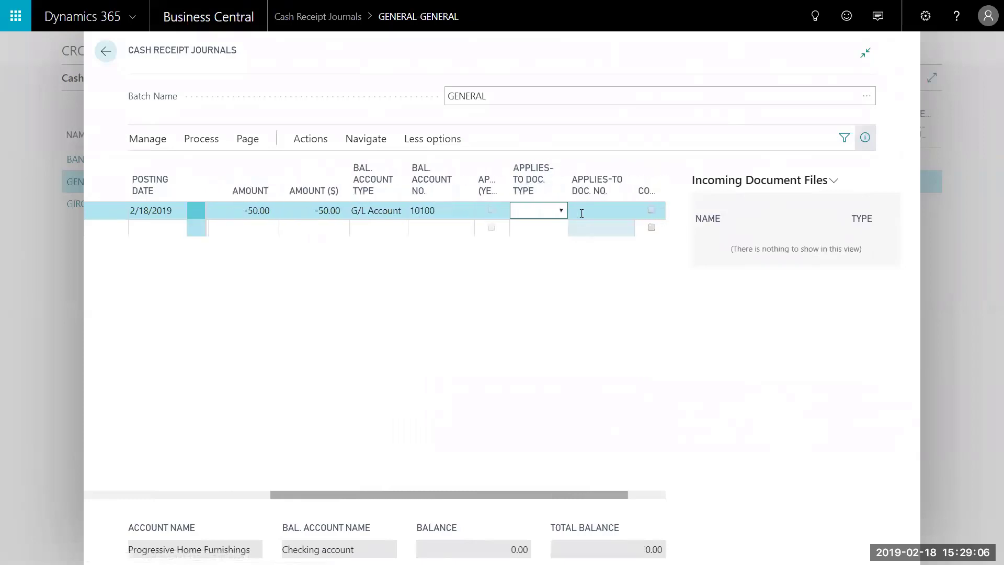
Set Applies-to Doc. Type to Invoice and apply the payment to posted invoice 103045.
left_click(560, 211)
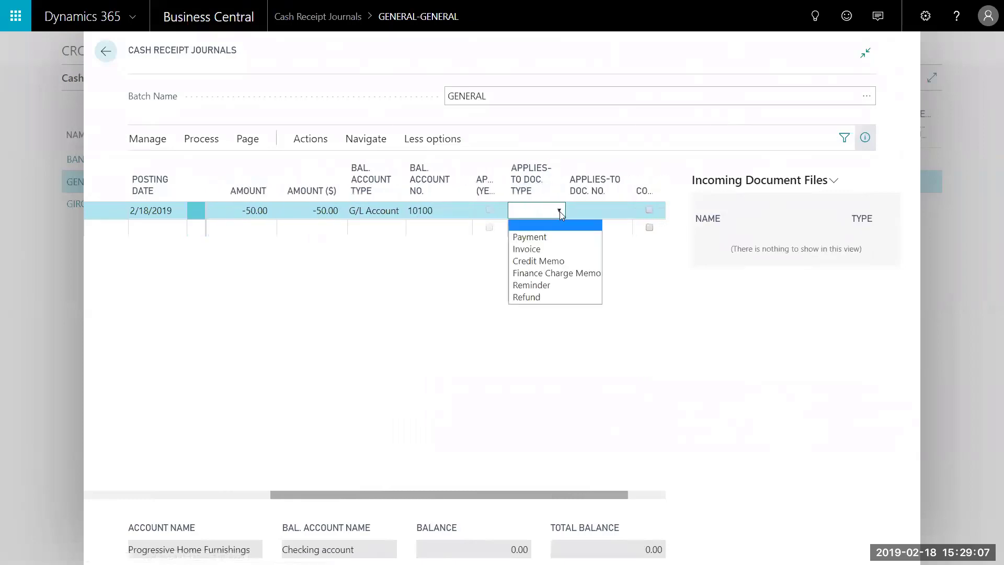
left_click(534, 250)
left_click(596, 211)
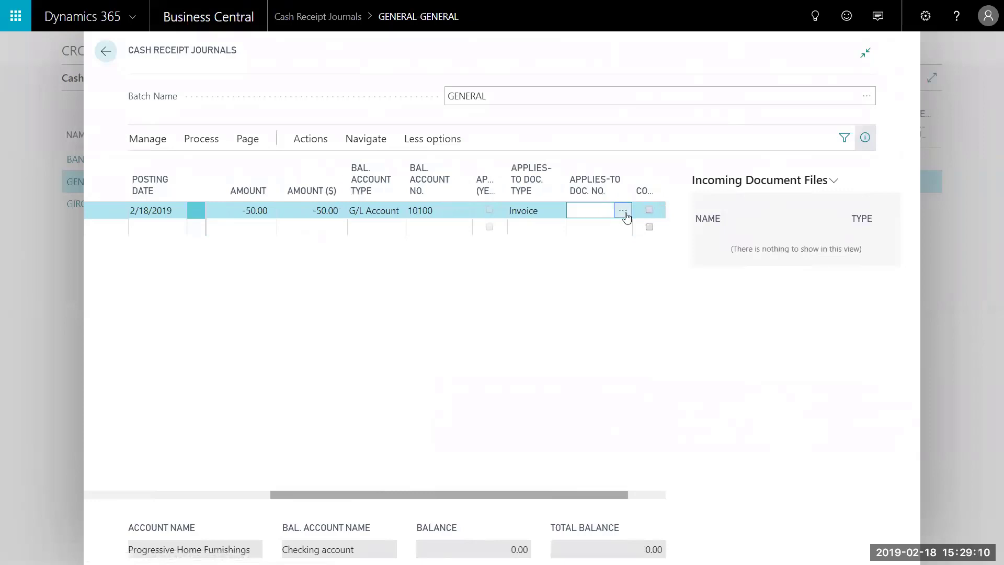
left_click(626, 215)
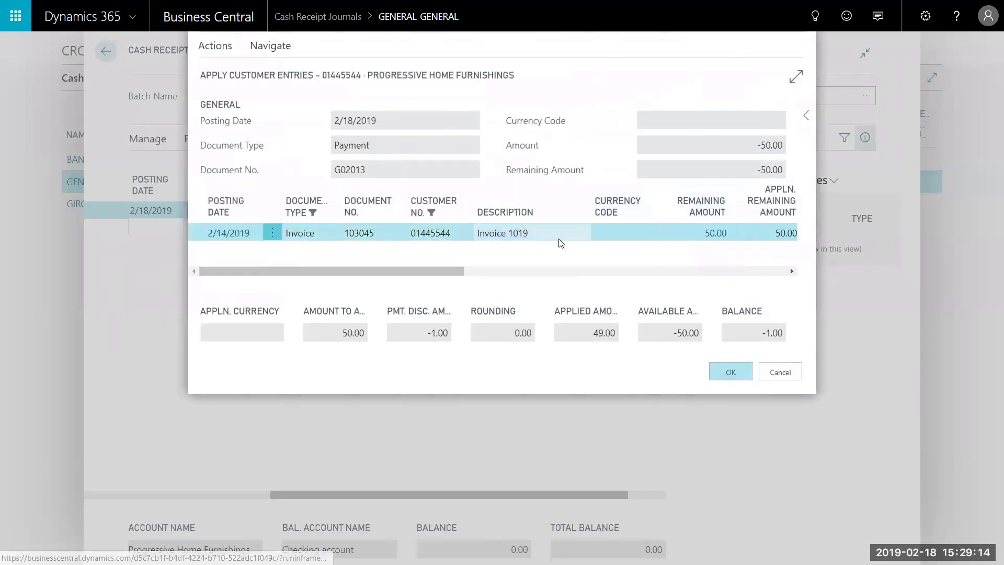
left_click(731, 372)
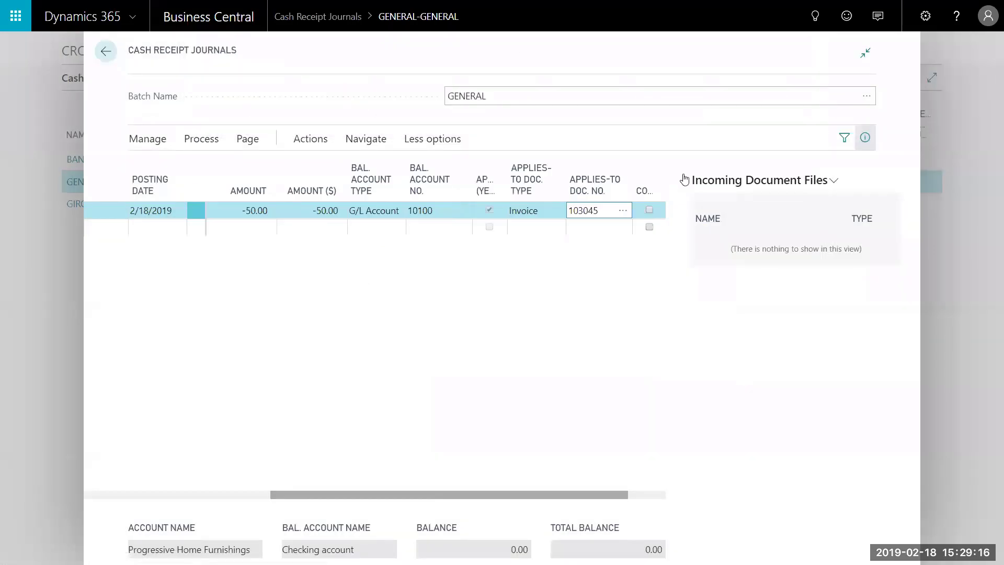
left_click(203, 139)
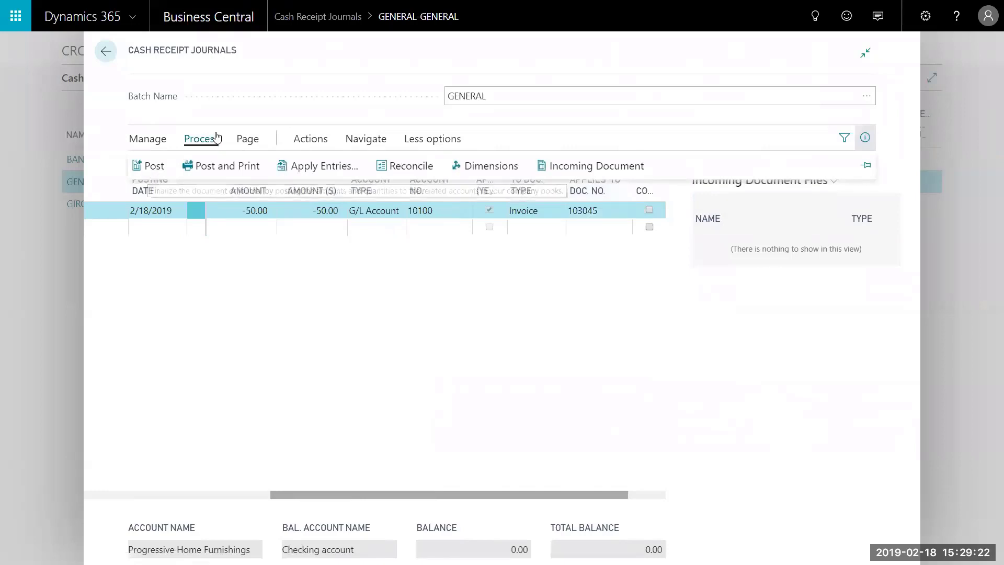
left_click(301, 138)
left_click(270, 166)
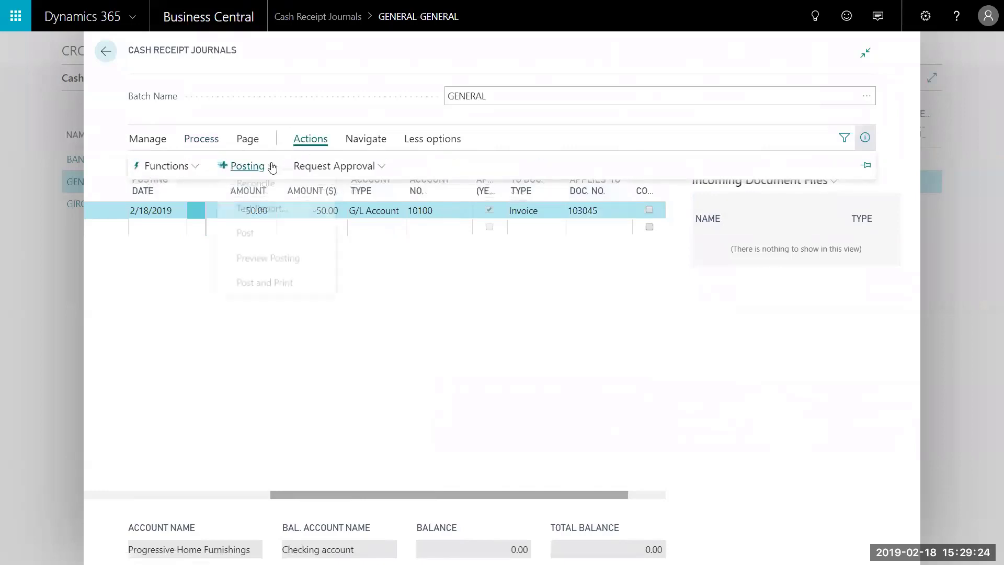
left_click(263, 267)
left_click(594, 334)
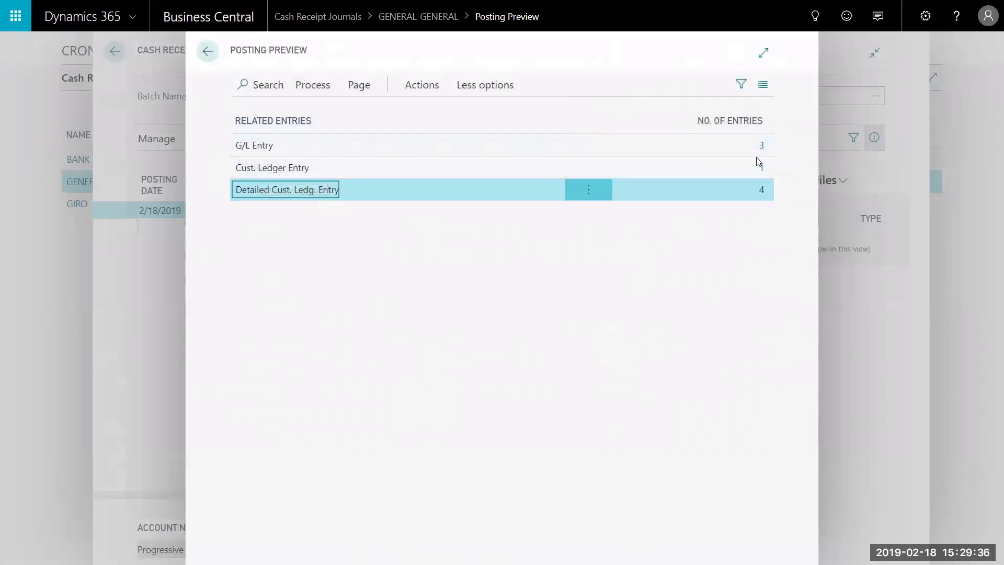
left_click(145, 269)
left_click(192, 140)
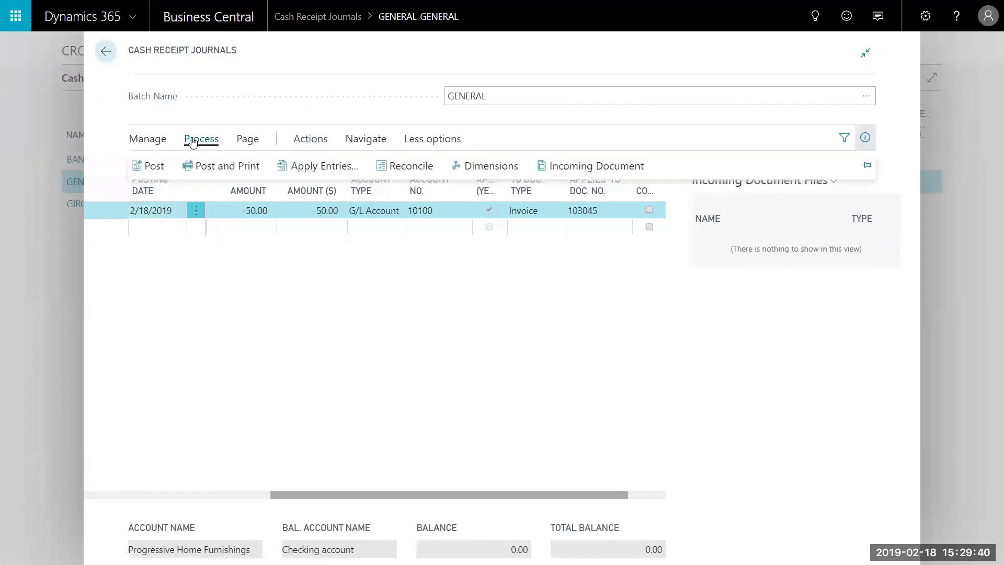
Post payment line G02013 despite the fiscal-year warning, then go back to the journals list.
left_click(153, 166)
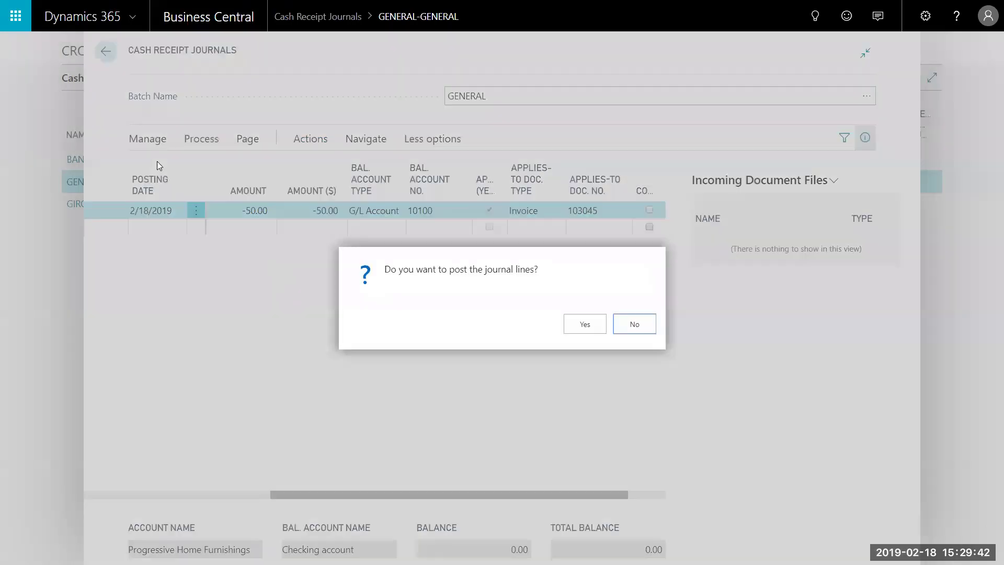
left_click(583, 324)
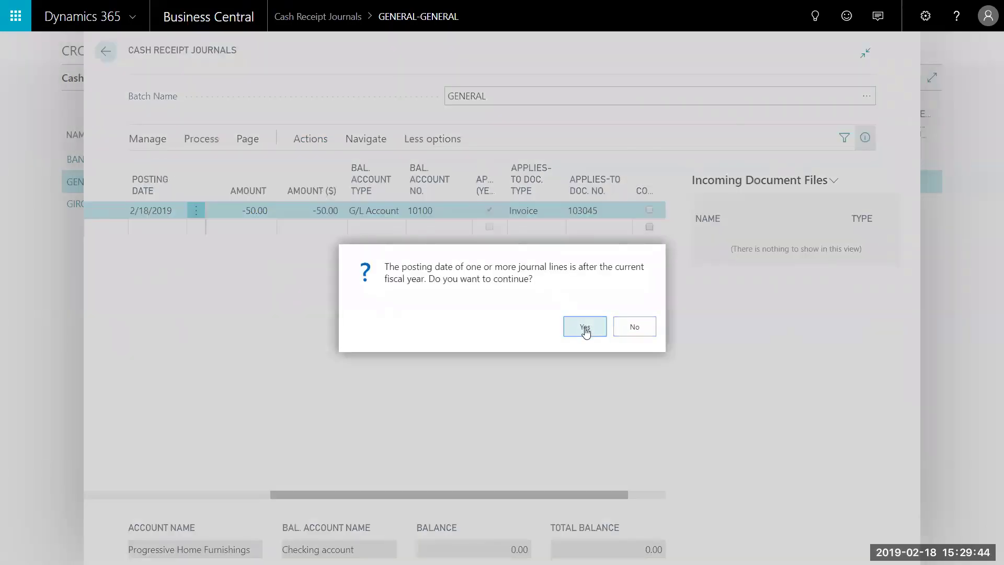
left_click(585, 328)
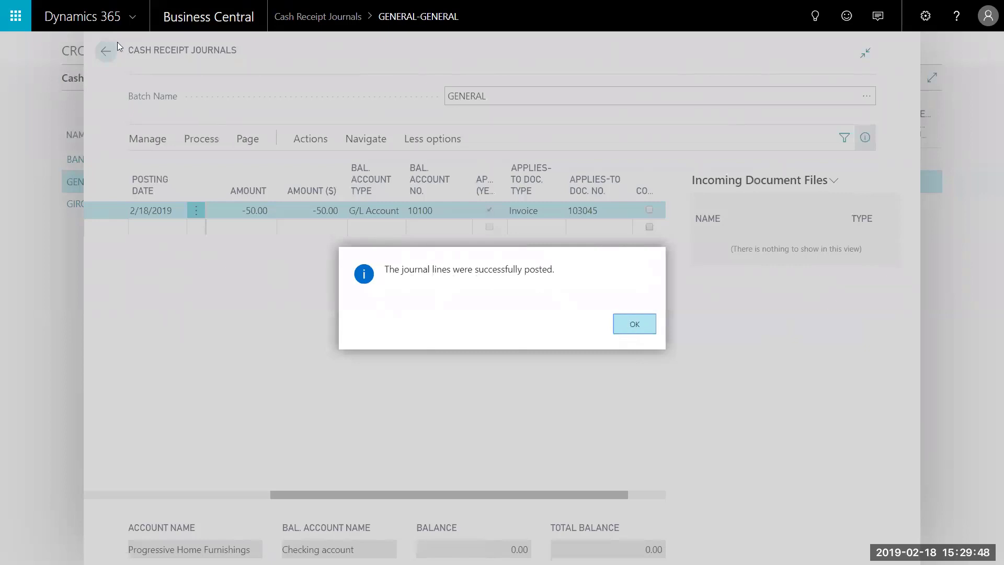
key("Return")
left_click(106, 51)
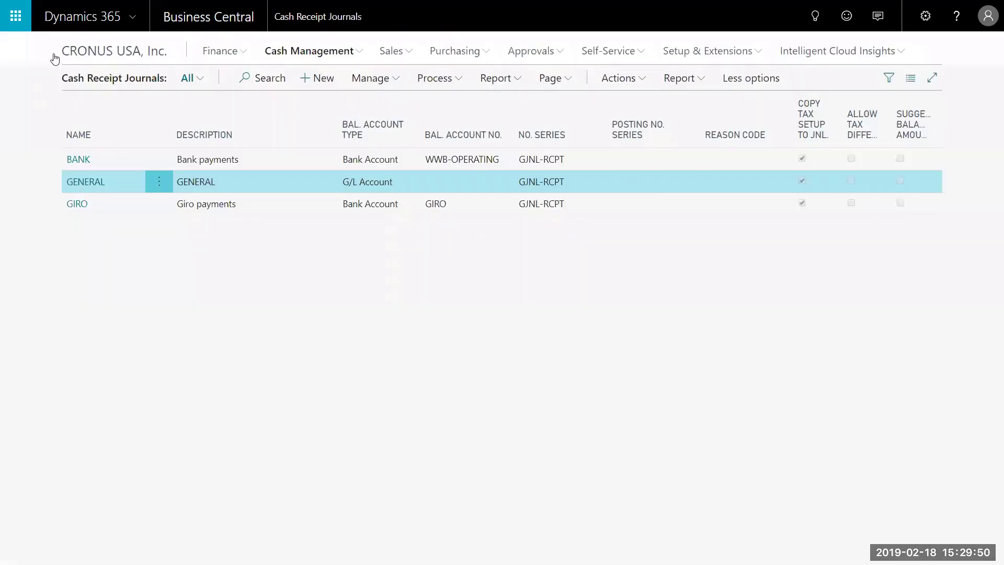
Verify Checking account 10100's ledger shows payment G02013 for 50.00, then return to the dashboard.
left_click(76, 51)
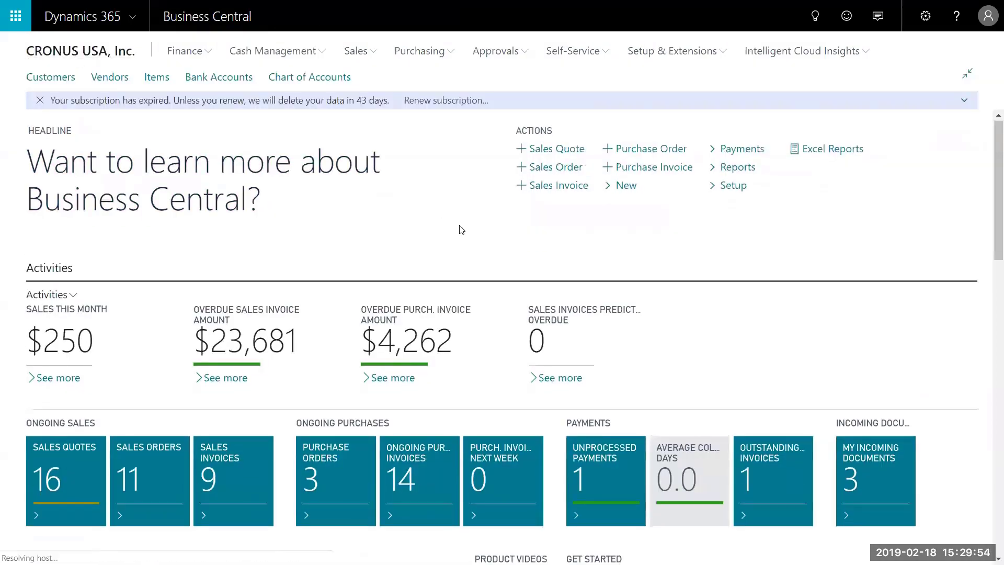
scroll(460, 230, "down", 15)
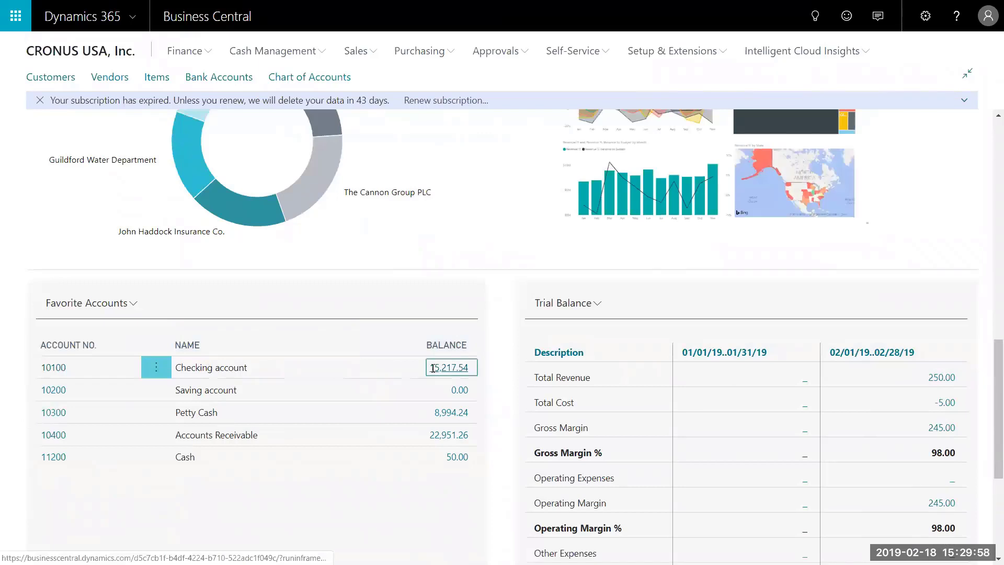
left_click(447, 368)
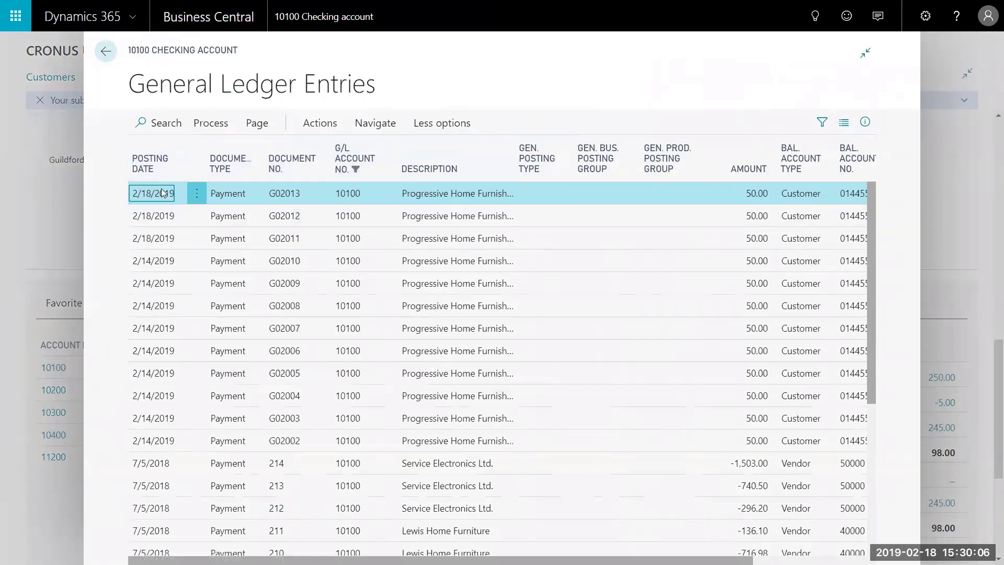
left_click(105, 53)
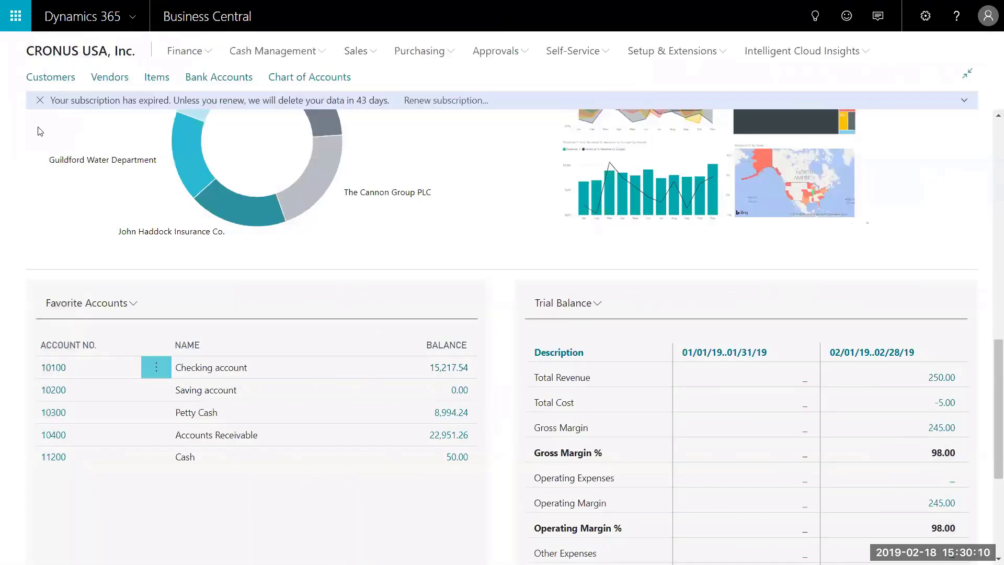
scroll(68, 203, "up", 10)
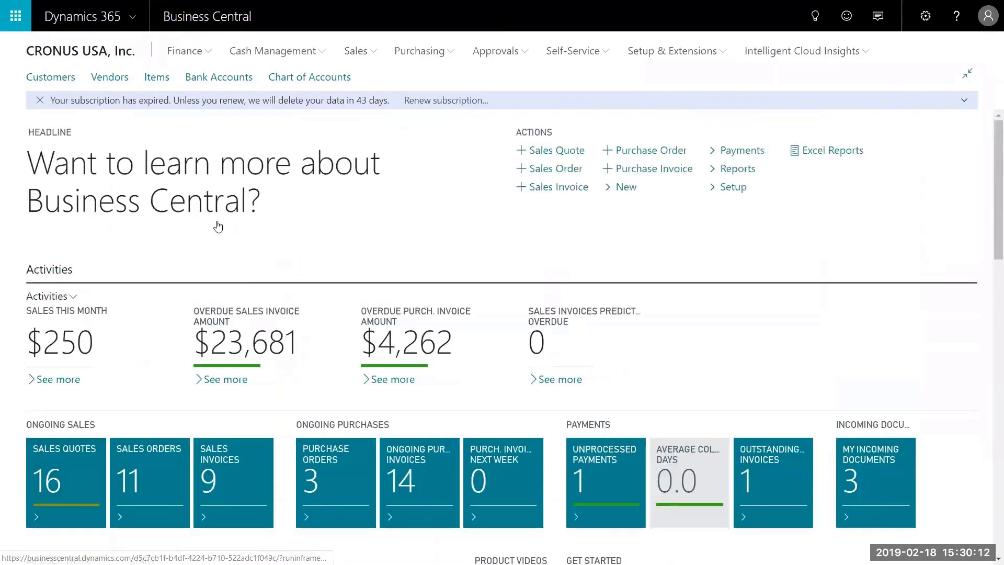